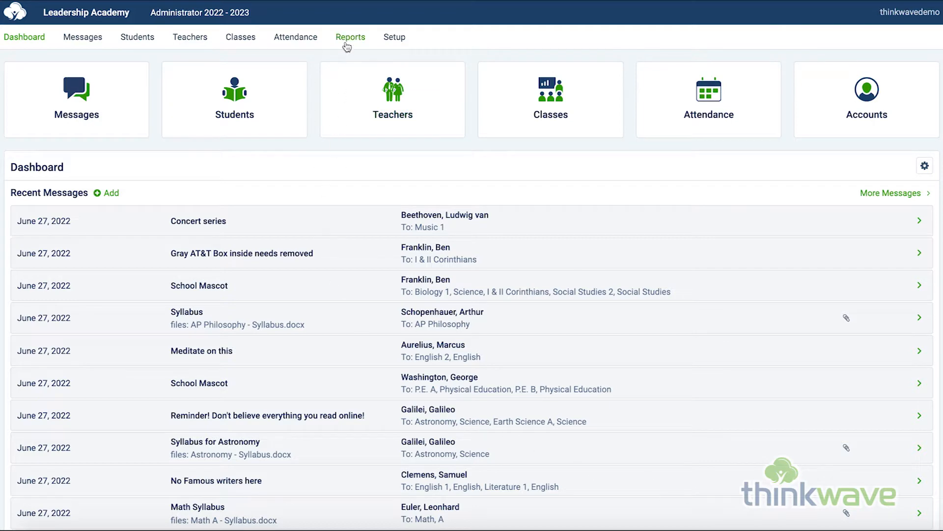
# Create a new custom report and title it "Demo"
pyautogui.click(347, 46)
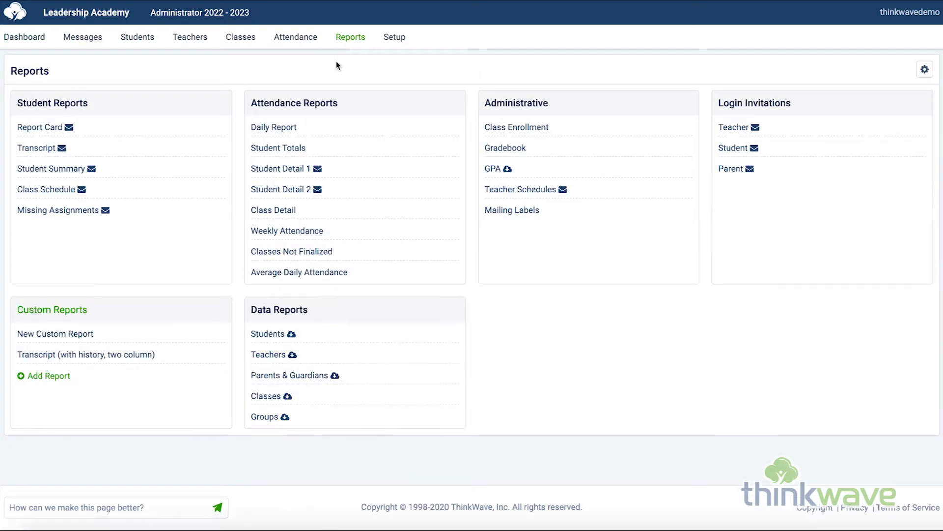
pyautogui.click(36, 378)
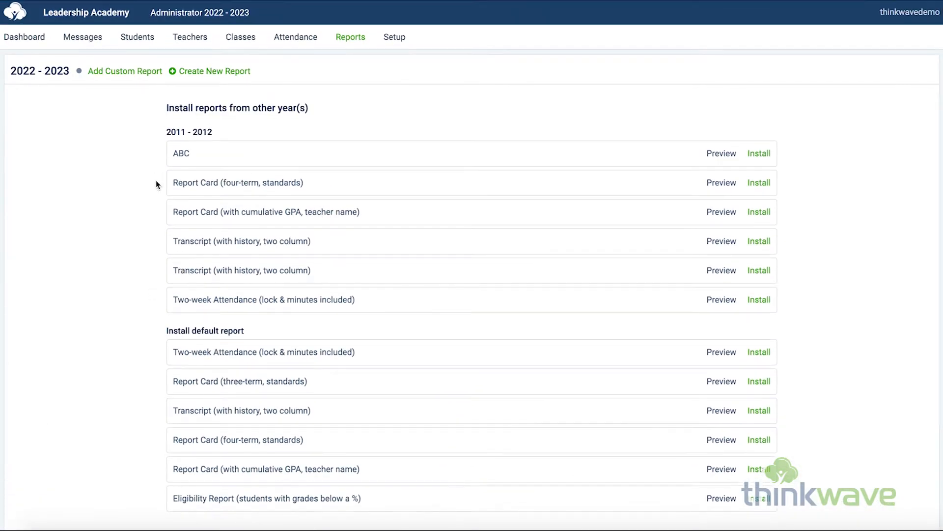
pyautogui.click(214, 73)
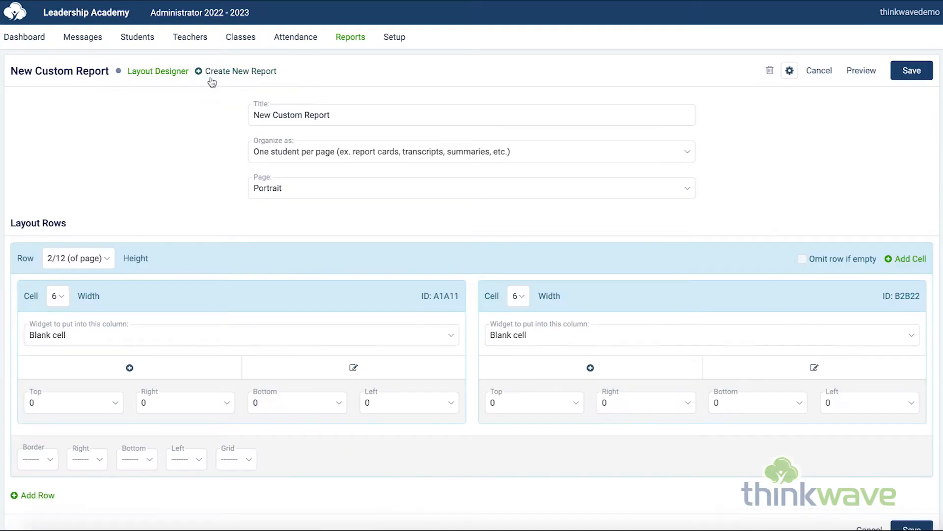
pyautogui.click(378, 118)
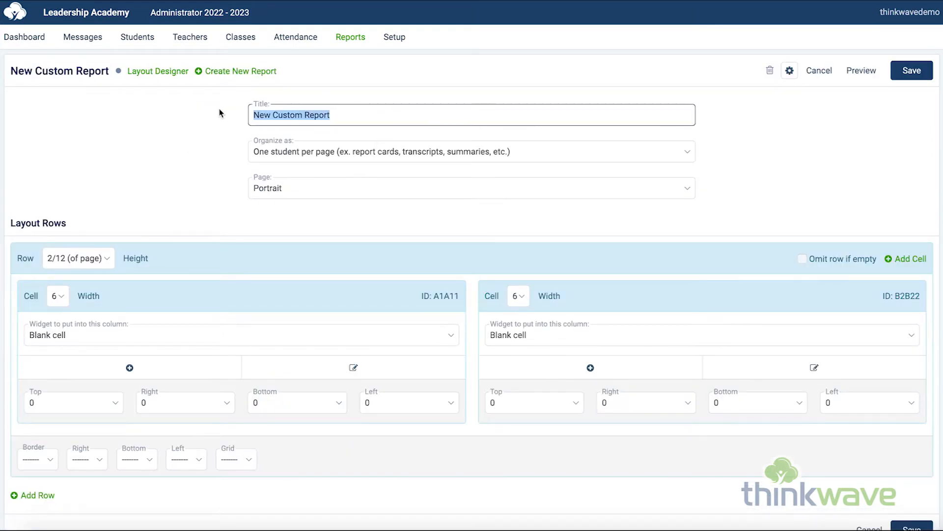
pyautogui.write('Demo')
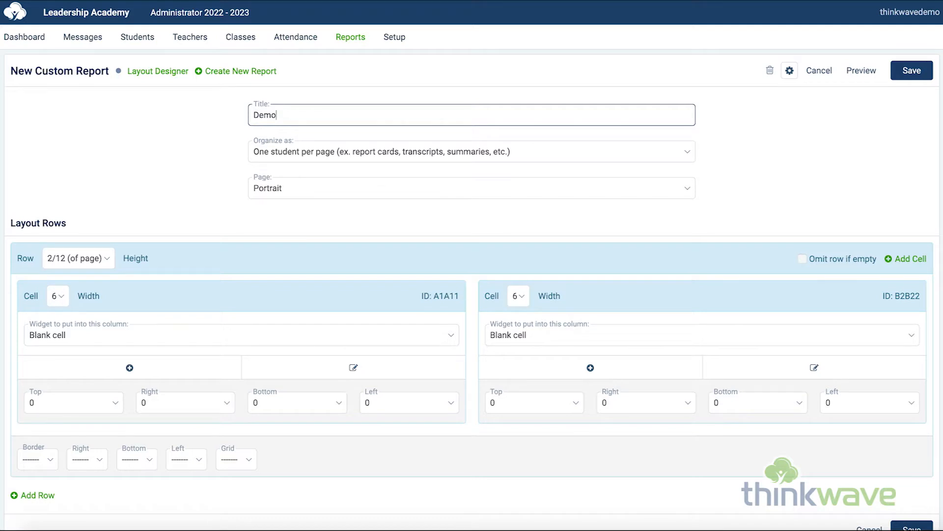
# Set the layout row's height to 12/12 of the page and its first cell's width to 12
pyautogui.click(109, 252)
pyautogui.click(95, 373)
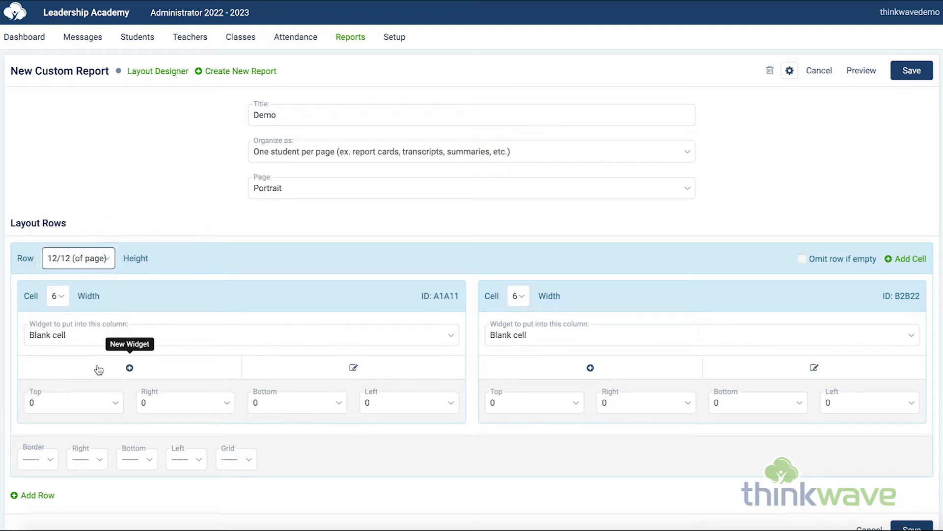
pyautogui.click(63, 296)
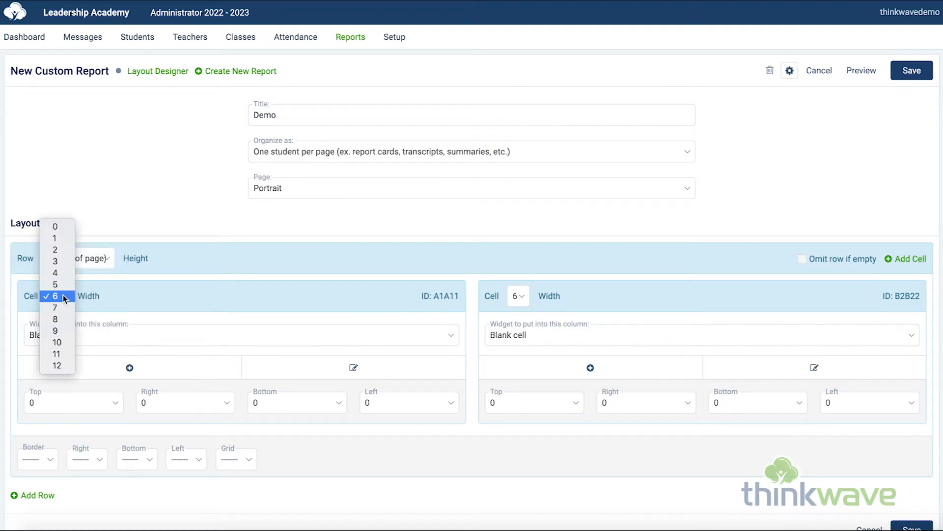
pyautogui.click(57, 365)
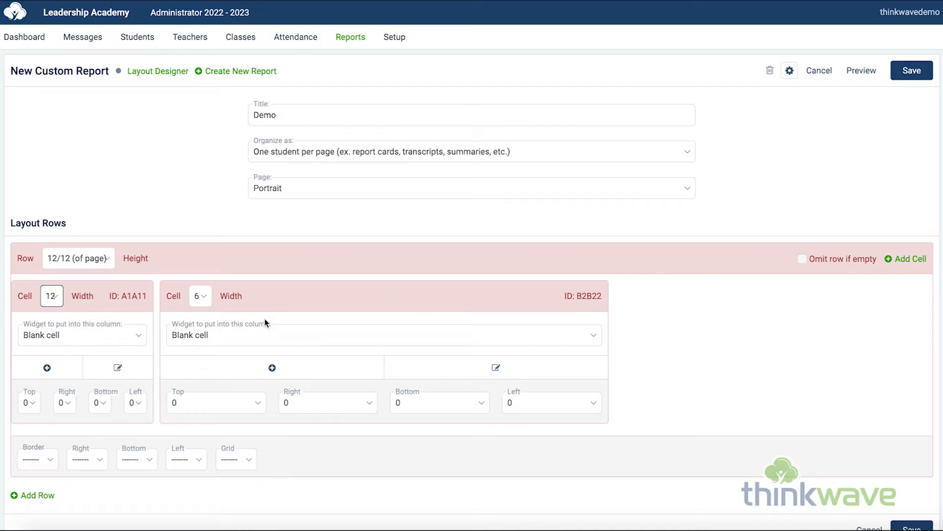
# Delete the row's second cell by setting its width to 0, and save the report layout
pyautogui.click(210, 297)
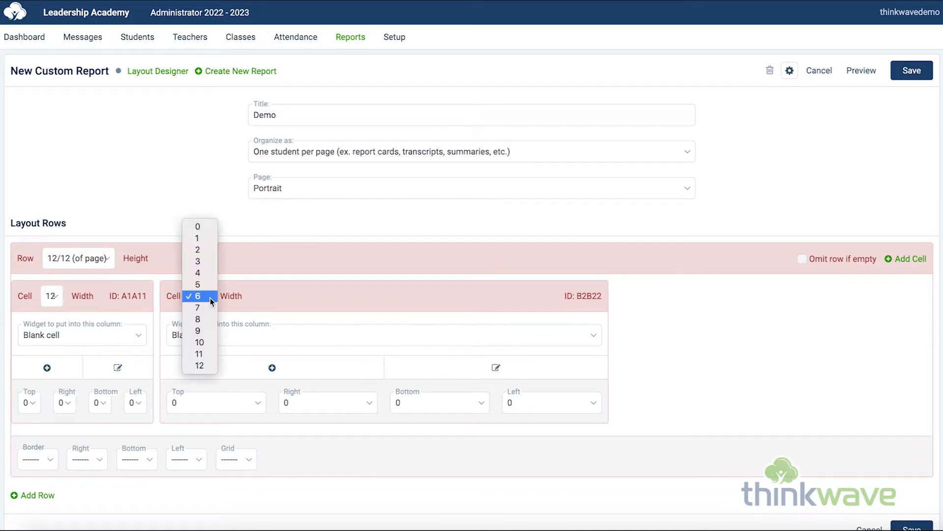
pyautogui.click(210, 229)
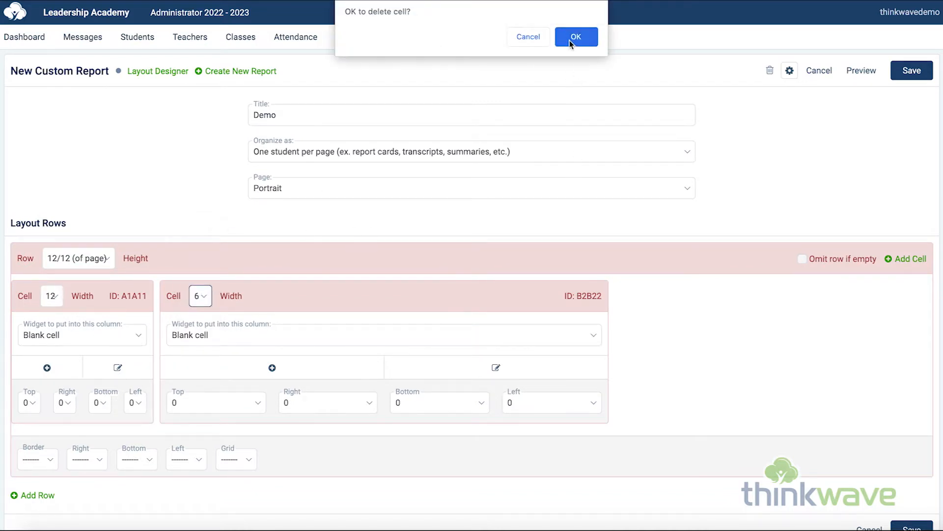
pyautogui.click(570, 41)
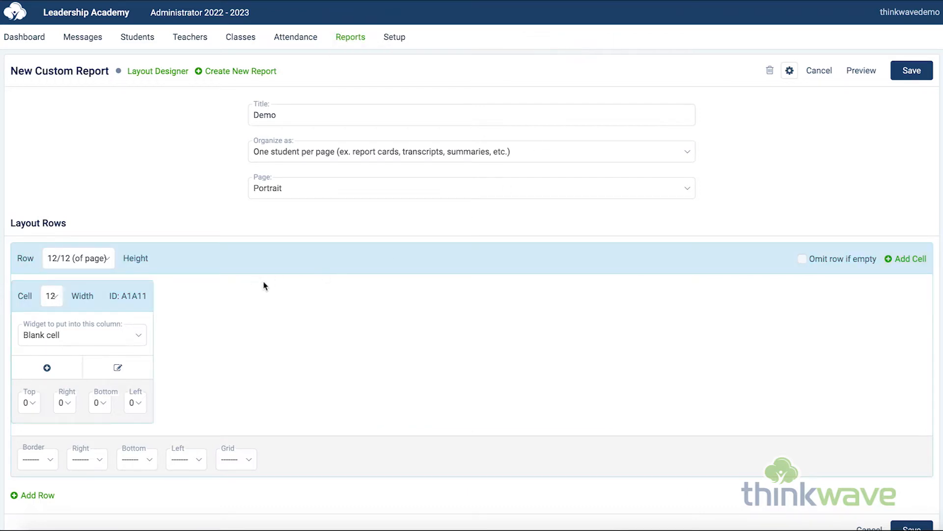
pyautogui.click(926, 77)
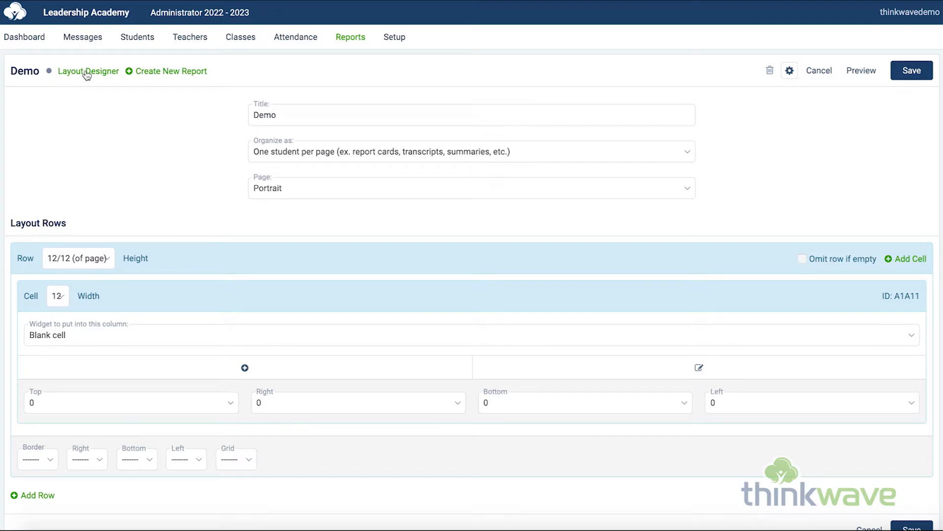
# Add a Table widget named "Student Name" to the Demo report and save it
pyautogui.moveTo(86, 74)
pyautogui.click(93, 155)
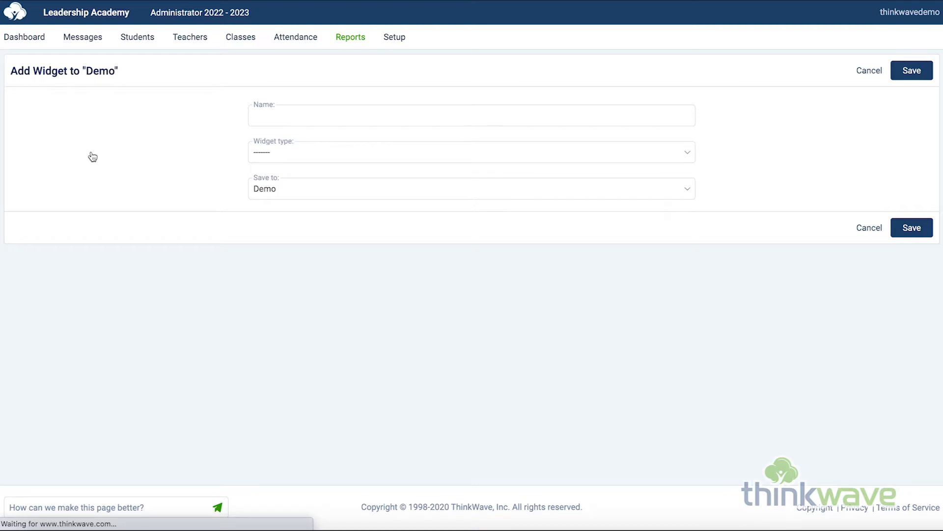
pyautogui.click(311, 113)
pyautogui.write('Student Name')
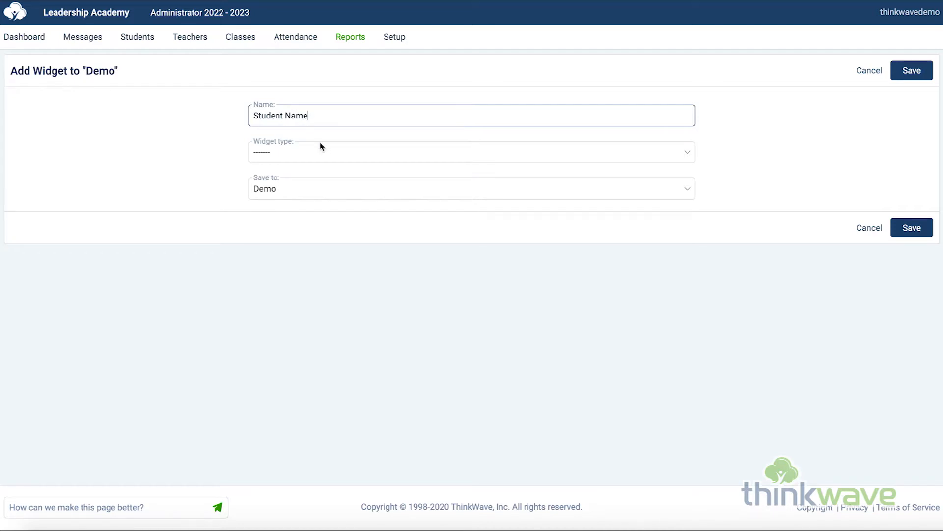
pyautogui.click(333, 152)
pyautogui.click(317, 164)
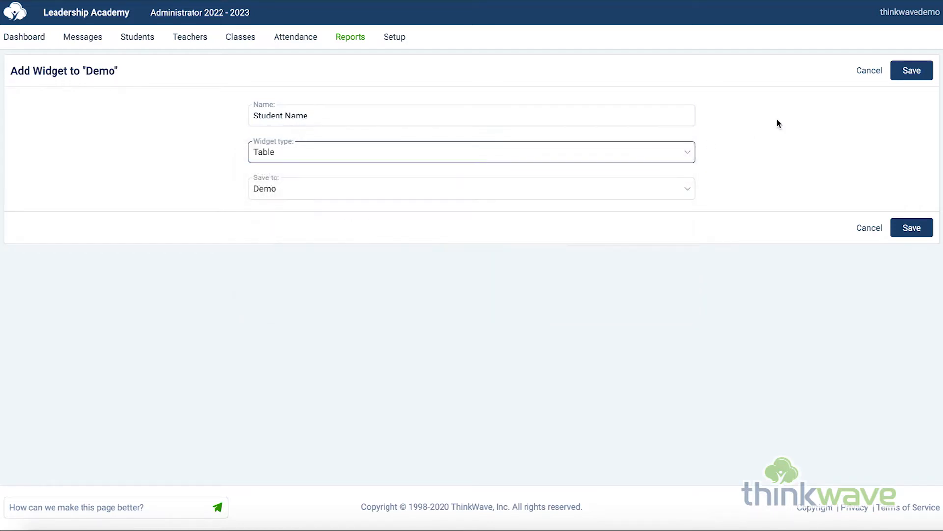
pyautogui.click(910, 72)
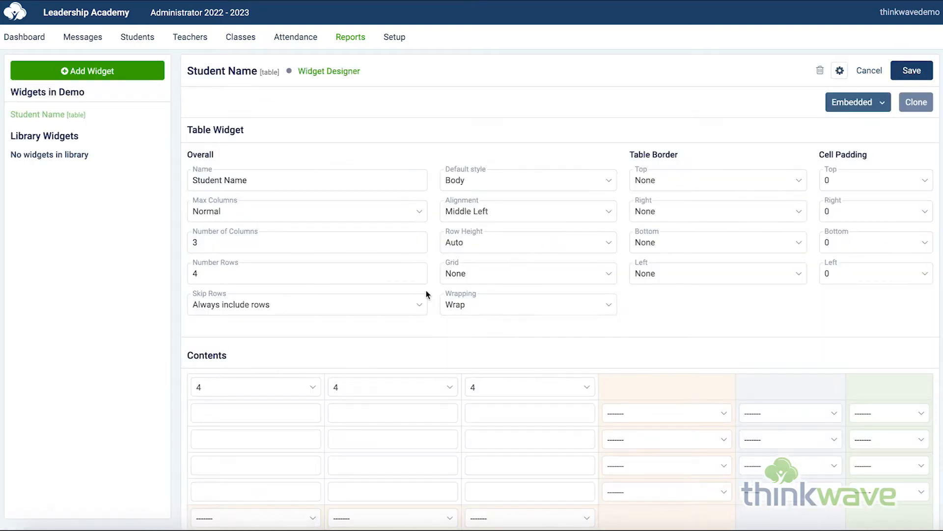
# Set the Student Name table to 1 column and 1 row
pyautogui.click(277, 242)
pyautogui.write('1')
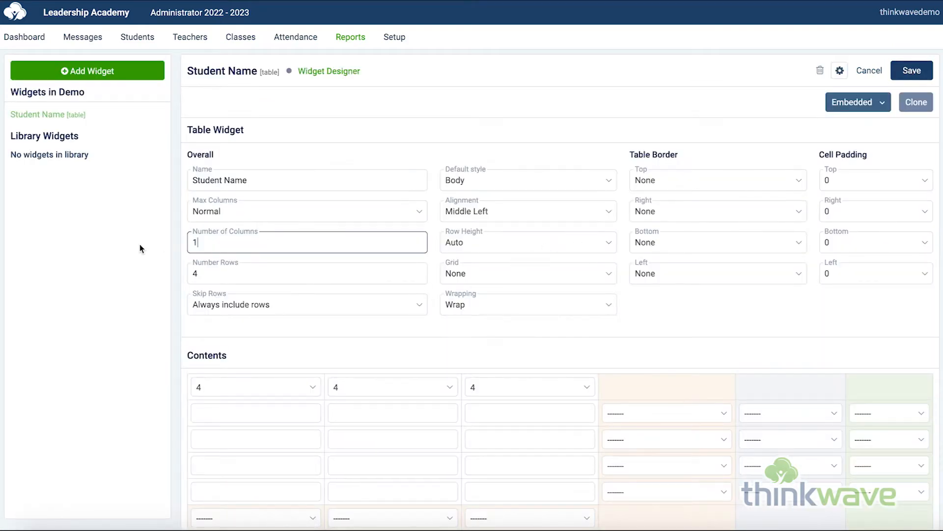
pyautogui.click(228, 279)
pyautogui.write('1')
# Set the contents column widths to 12 for the first column and 0 for the second and third
pyautogui.click(250, 387)
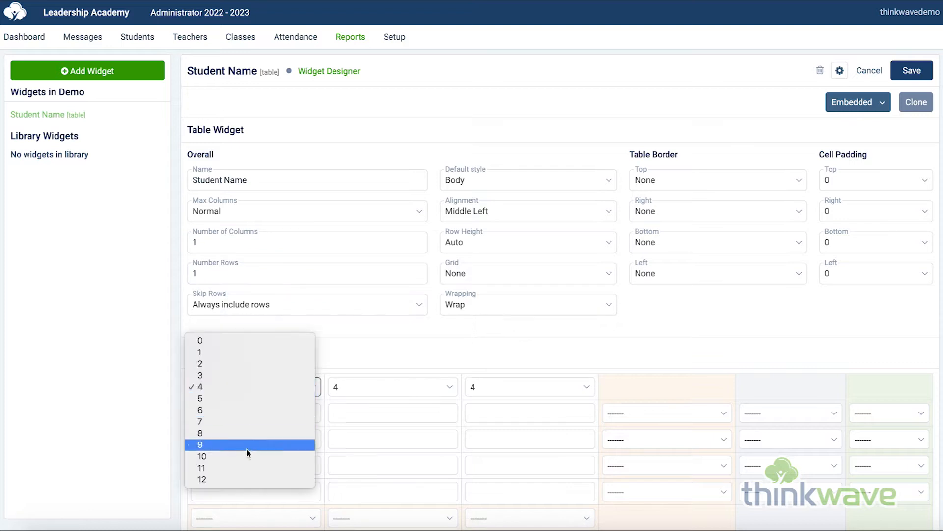
pyautogui.click(249, 480)
pyautogui.click(407, 390)
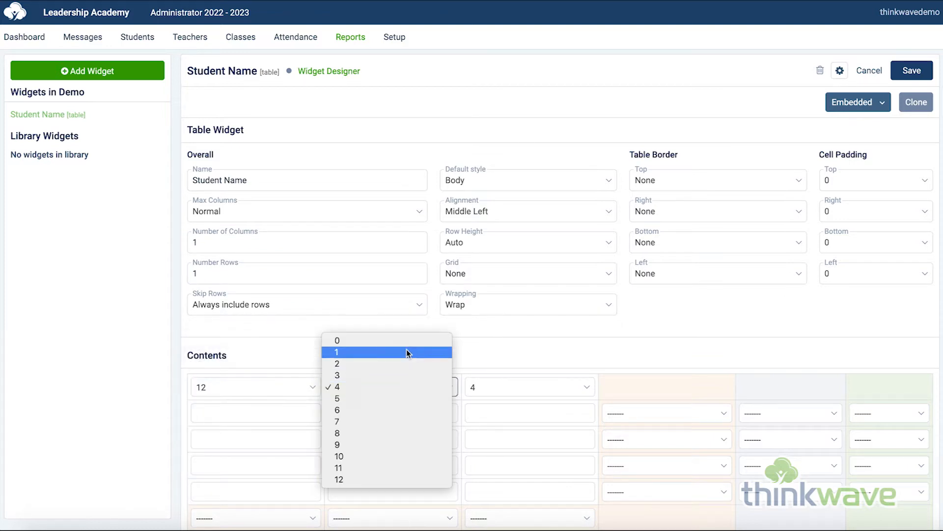
pyautogui.click(422, 341)
pyautogui.click(499, 386)
pyautogui.click(496, 340)
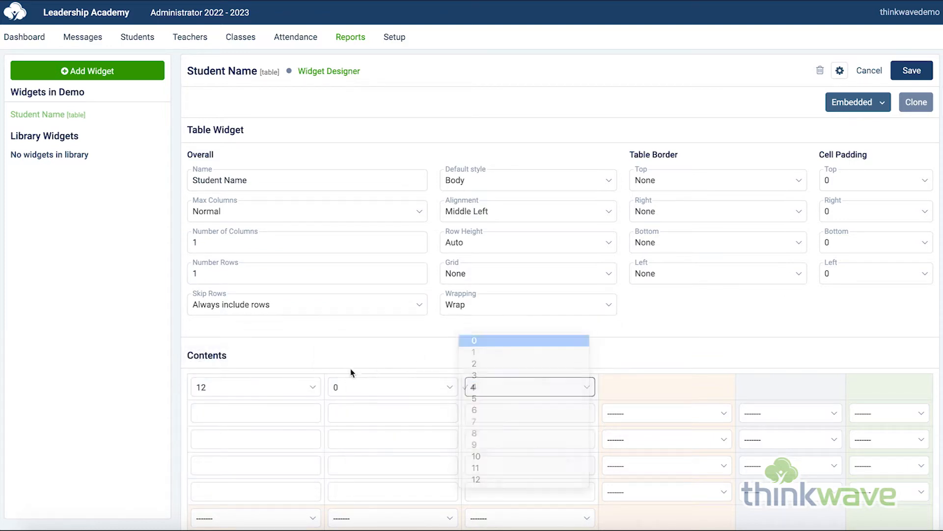
# Copy the {{student_name}} merge function from the Merge Functions reference into the first contents cell of the table
pyautogui.scroll(-8, 344, 344)
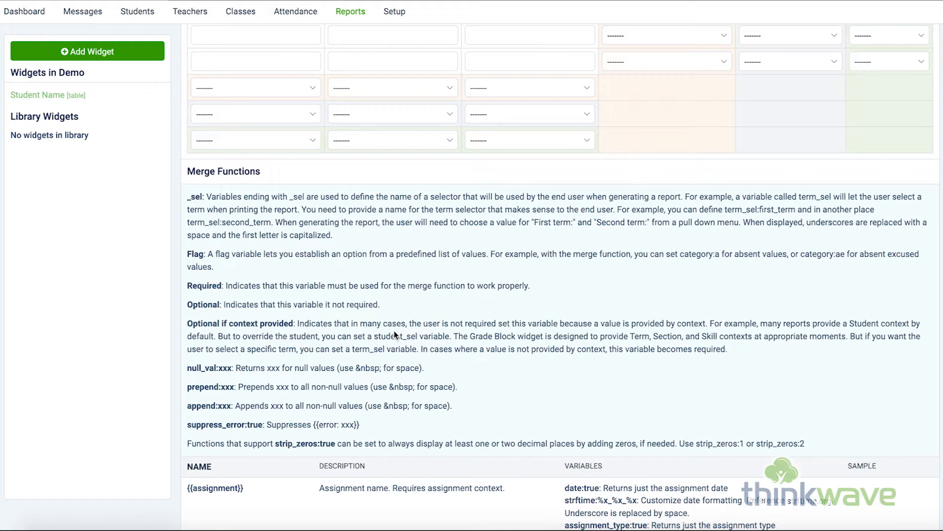
pyautogui.scroll(-1, 395, 335)
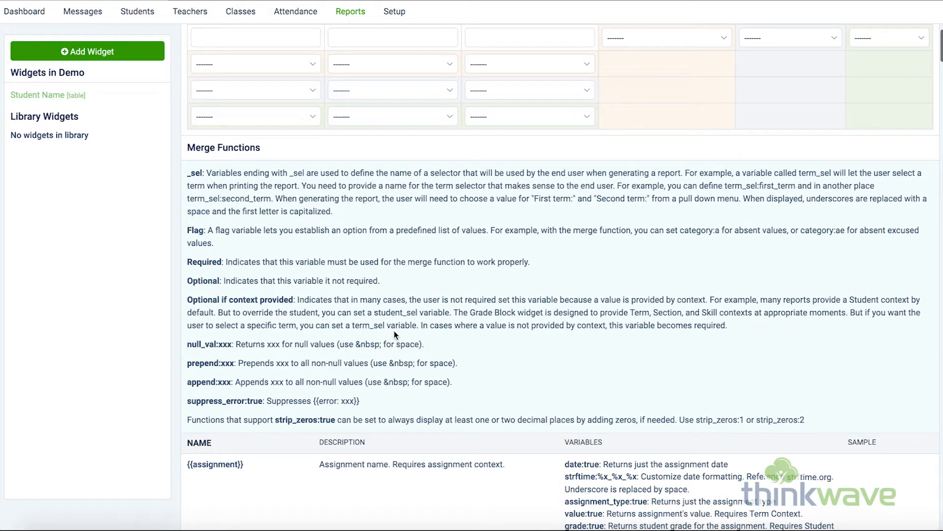
pyautogui.scroll(-5, 394, 335)
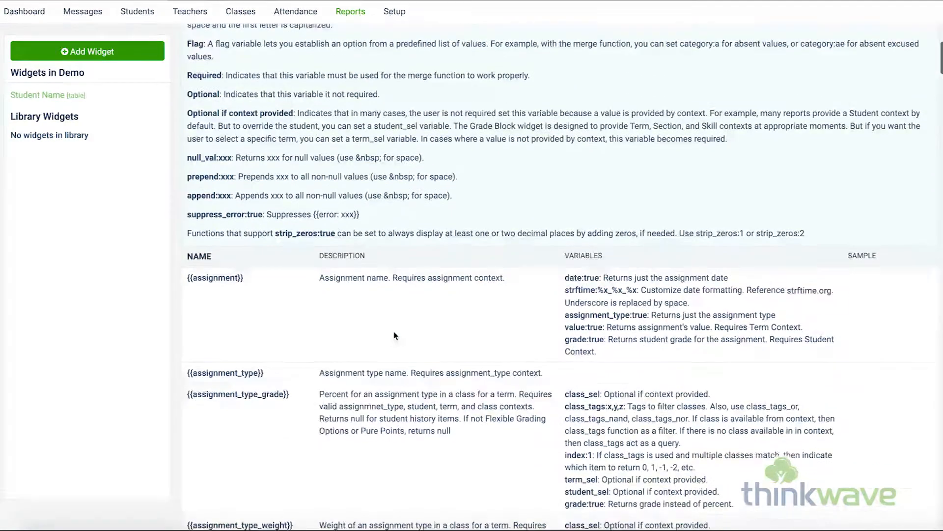
pyautogui.scroll(-2, 391, 337)
pyautogui.scroll(-2, 372, 351)
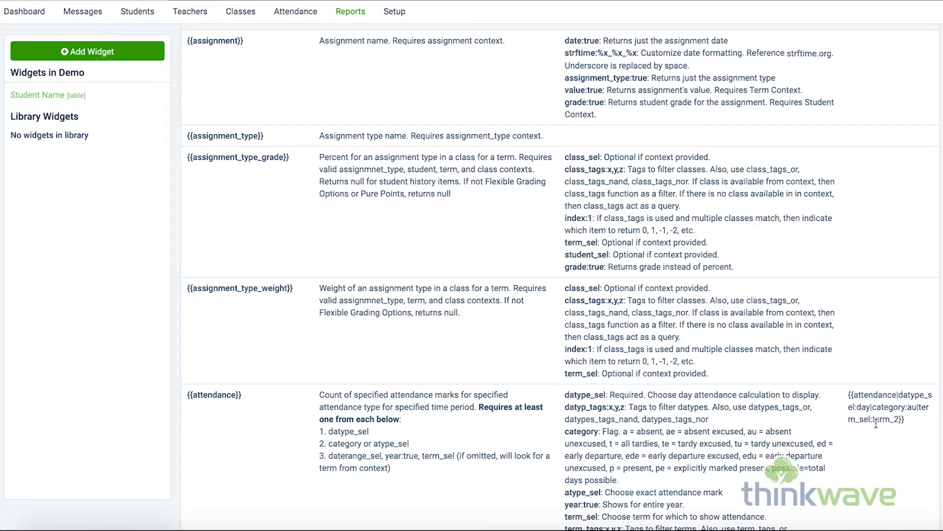
pyautogui.scroll(-20, 323, 388)
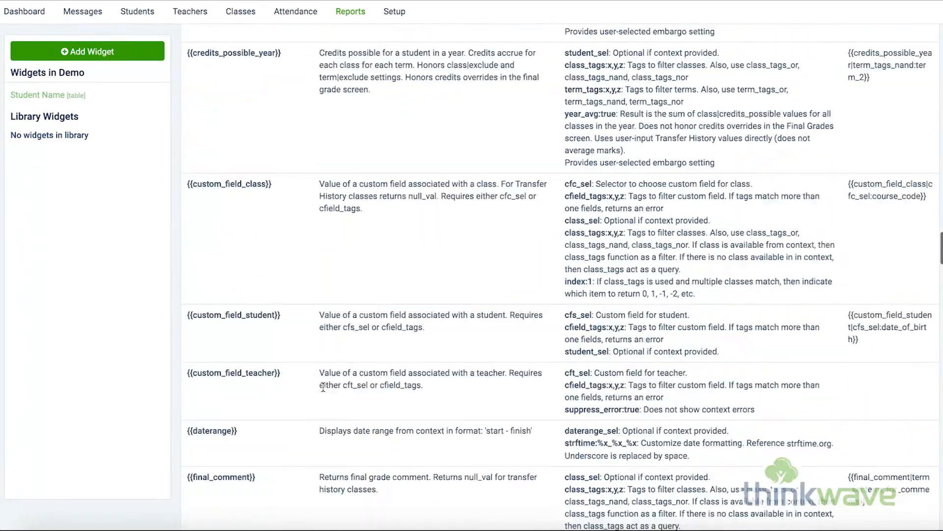
pyautogui.scroll(-20, 323, 391)
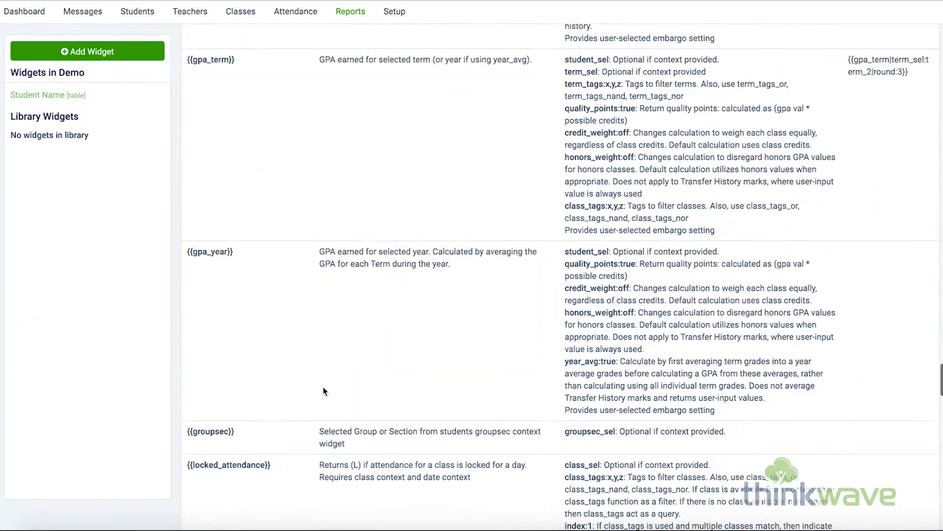
pyautogui.scroll(-5, 323, 387)
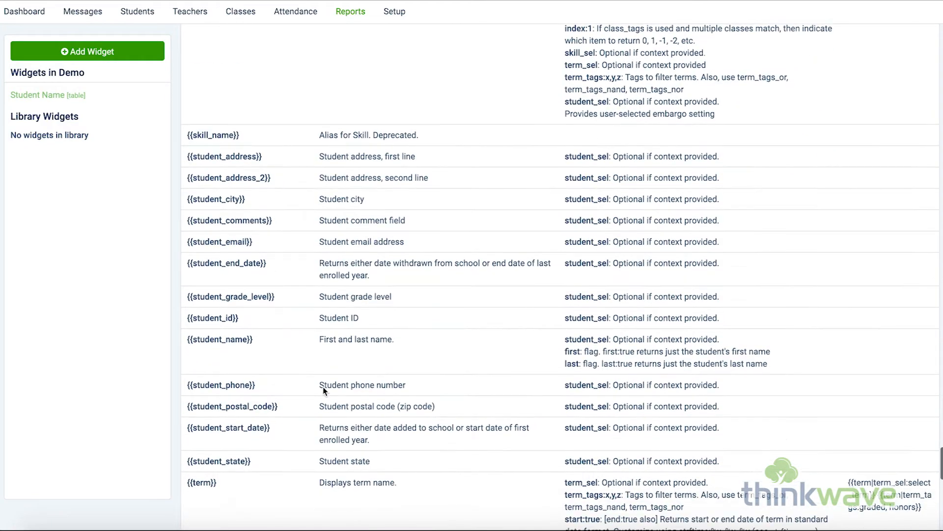
pyautogui.moveTo(254, 340); pyautogui.dragTo(185, 341)
pyautogui.hotkey('ctrl', 'c')
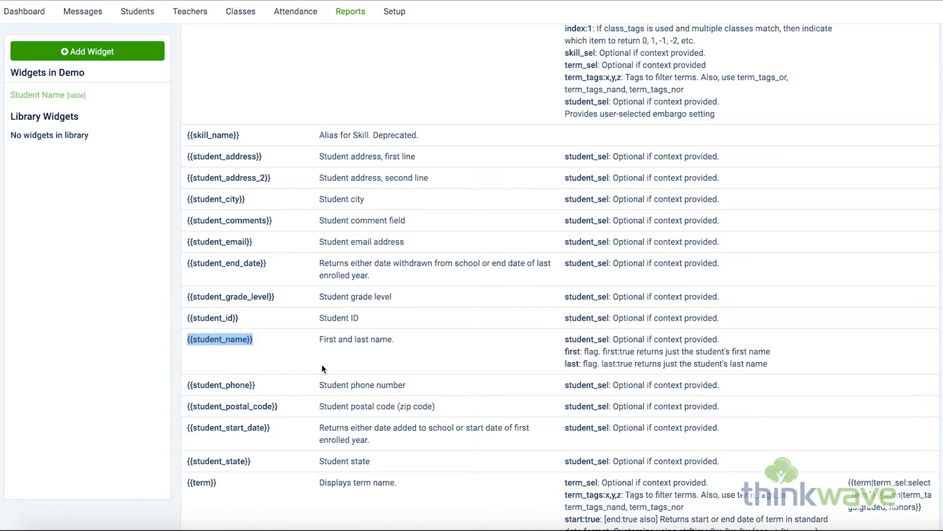
pyautogui.scroll(20, 329, 362)
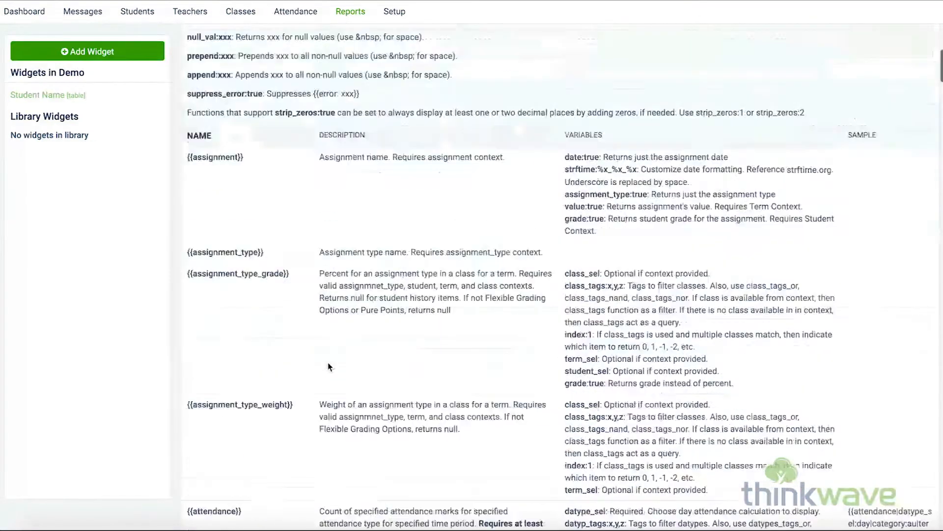
pyautogui.click(246, 420)
pyautogui.hotkey('ctrl', 'v')
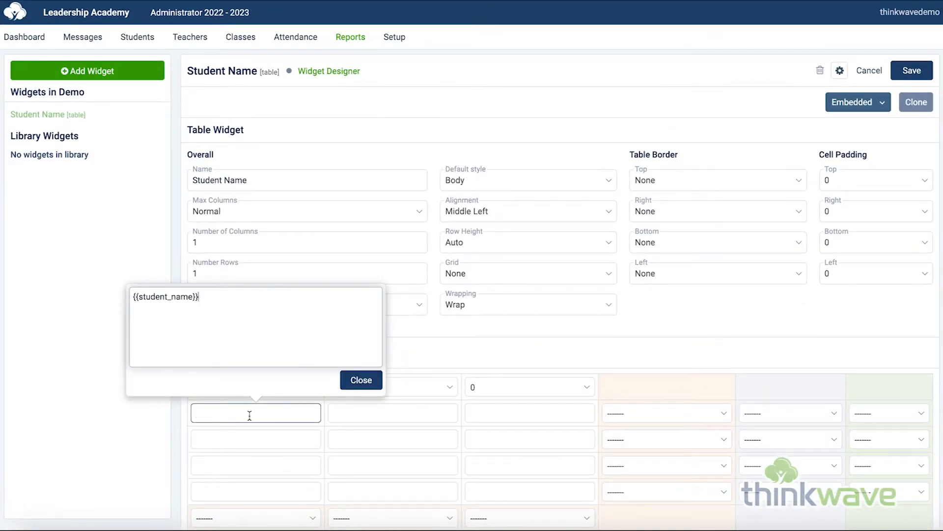
pyautogui.click(361, 381)
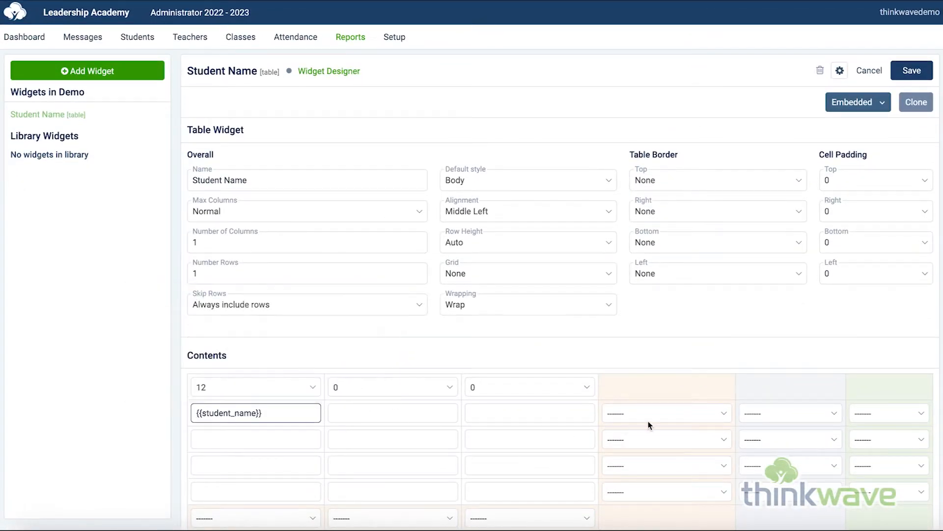
# Apply the H2 style to the {{student_name}} row and save the widget
pyautogui.click(667, 413)
pyautogui.click(662, 469)
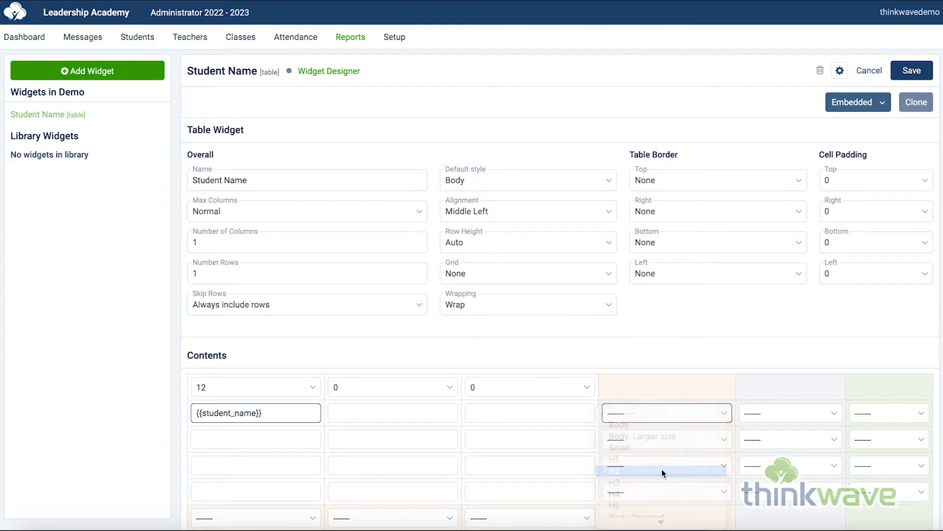
pyautogui.click(904, 72)
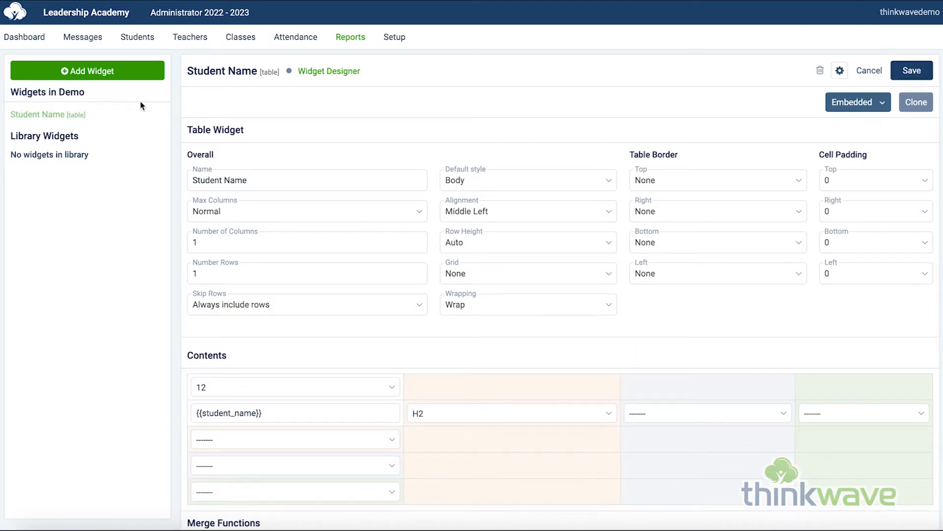
# Add a Table widget named Classes/Period to the Demo report
pyautogui.click(113, 72)
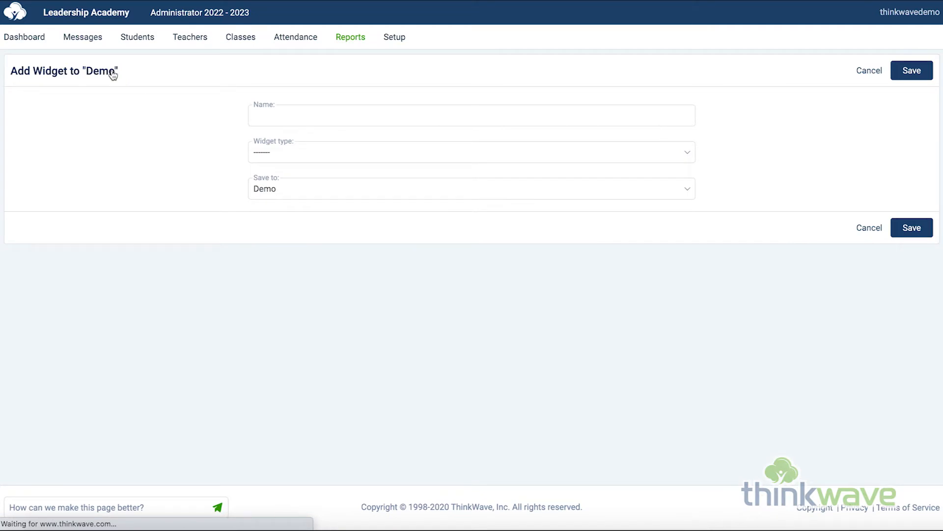
pyautogui.click(350, 122)
pyautogui.write('Classes/Period')
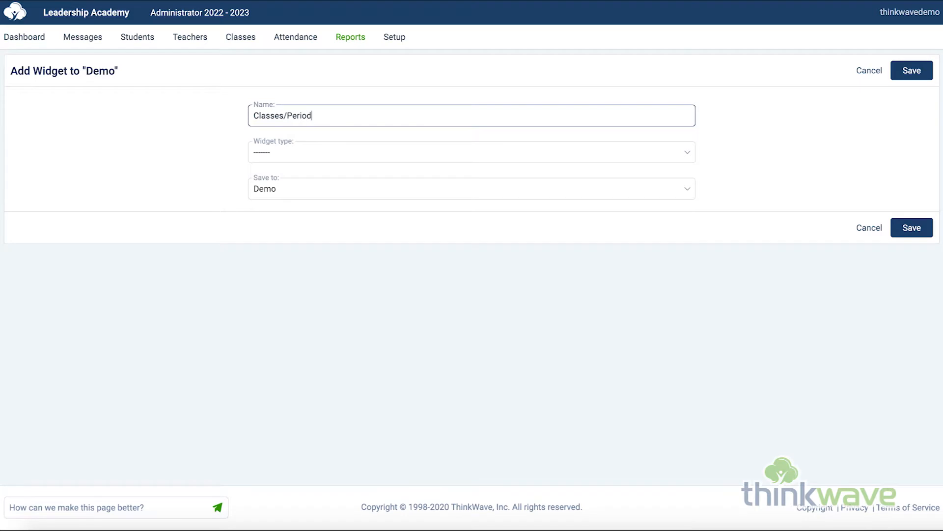
pyautogui.click(538, 153)
pyautogui.click(536, 163)
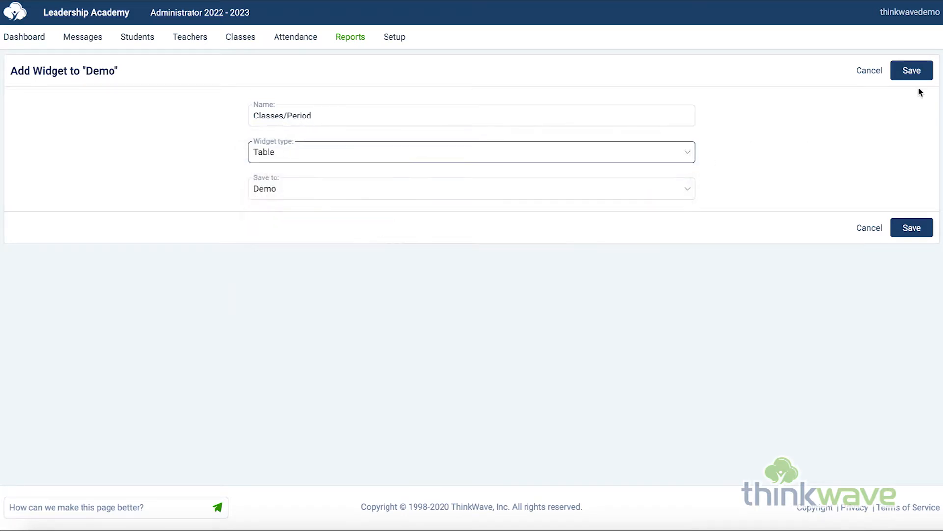
pyautogui.click(913, 74)
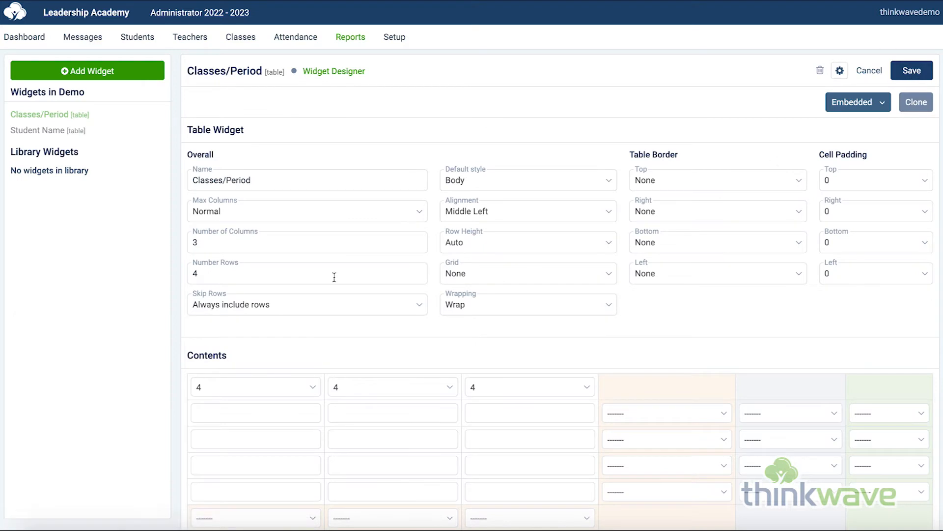
# Set the Classes/Period table to 2 columns and 1 row
pyautogui.click(212, 242)
pyautogui.press('BackSpace')
pyautogui.write('2')
pyautogui.press('Tab')
pyautogui.write('1')
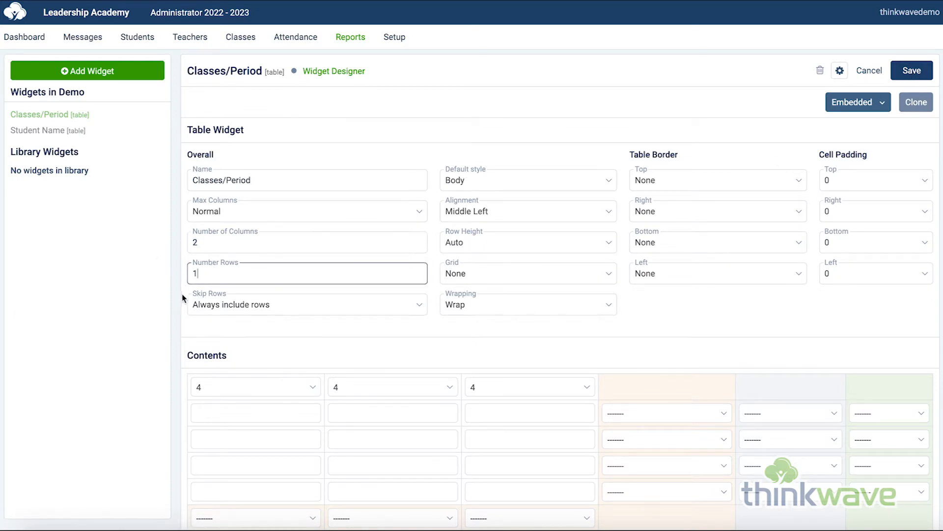
# Set the contents column widths to 2 for the first column, 10 for the second and 0 for the third
pyautogui.click(284, 388)
pyautogui.click(290, 364)
pyautogui.click(425, 391)
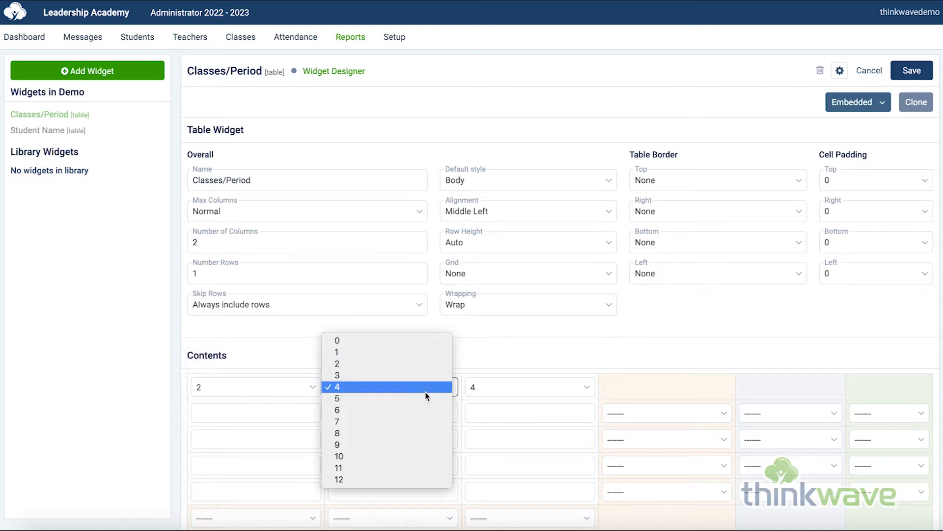
pyautogui.click(422, 458)
pyautogui.click(506, 387)
pyautogui.click(509, 342)
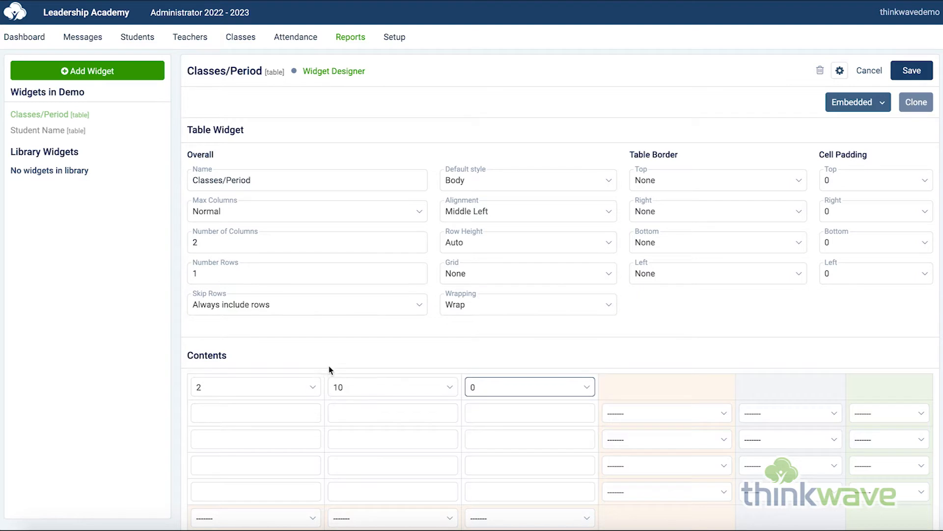
# Copy the {{period}} merge function from the Merge Functions reference into the first contents cell of the table
pyautogui.scroll(-20, 330, 369)
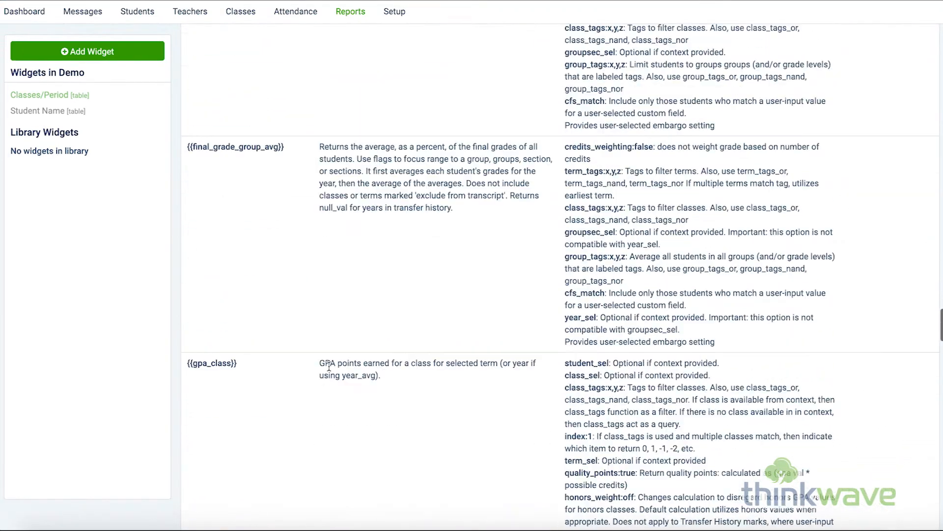
pyautogui.scroll(-5, 329, 370)
pyautogui.scroll(15, 329, 370)
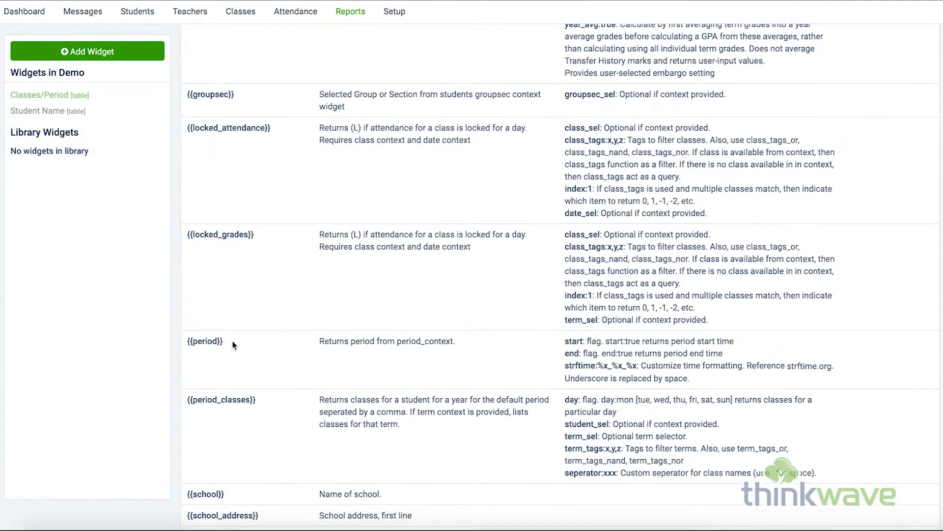
pyautogui.moveTo(225, 342); pyautogui.dragTo(185, 343)
pyautogui.hotkey('ctrl', 'c')
pyautogui.scroll(20, 282, 347)
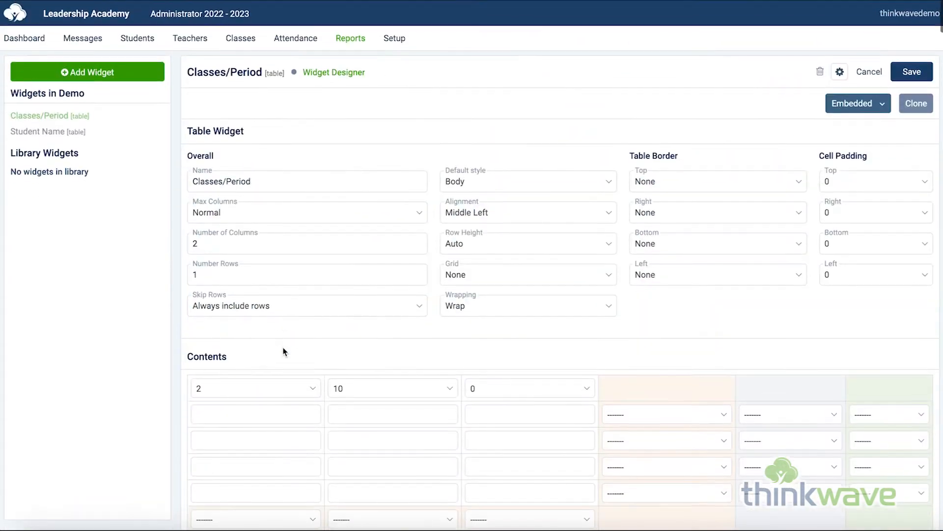
pyautogui.click(233, 403)
pyautogui.hotkey('ctrl', 'v')
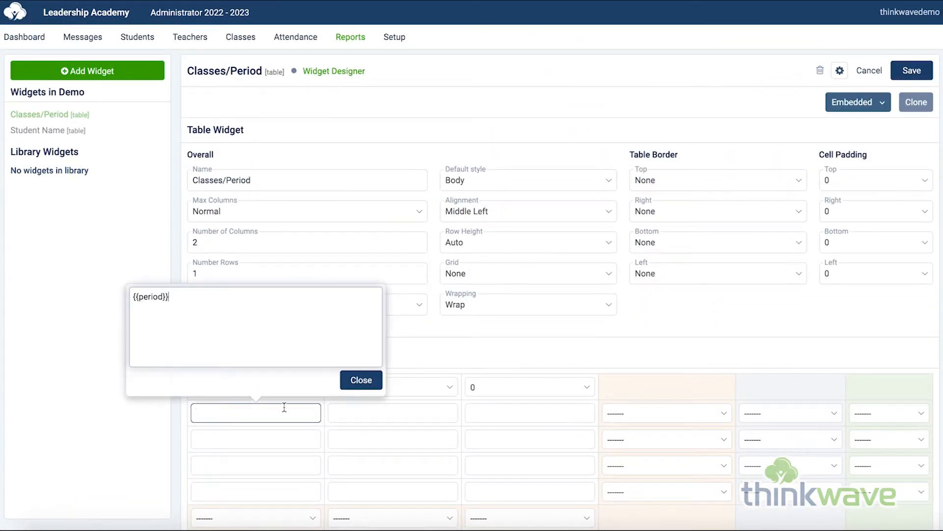
pyautogui.click(359, 380)
# Copy the {{period_classes}} merge function into the second cell of the first contents row and save the widget
pyautogui.scroll(-20, 320, 394)
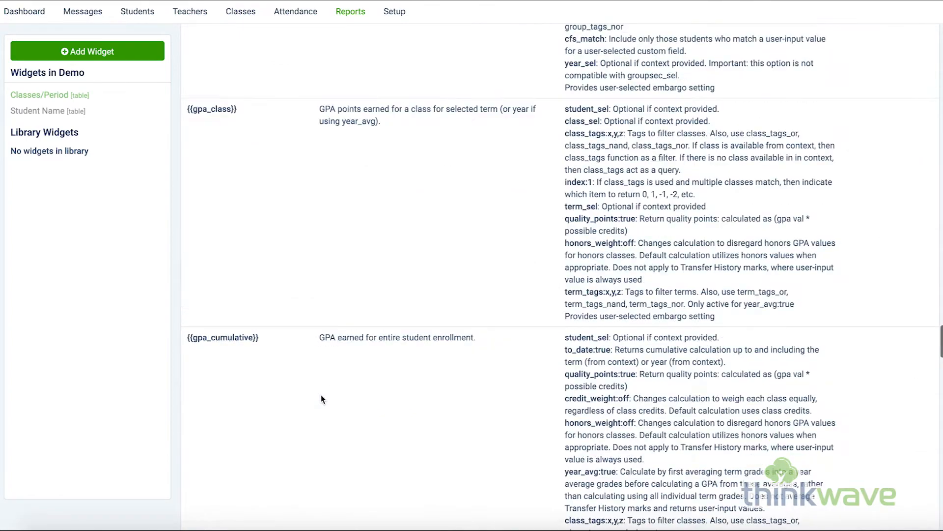
pyautogui.scroll(-3, 320, 394)
pyautogui.moveTo(256, 219); pyautogui.dragTo(186, 222)
pyautogui.hotkey('ctrl', 'c')
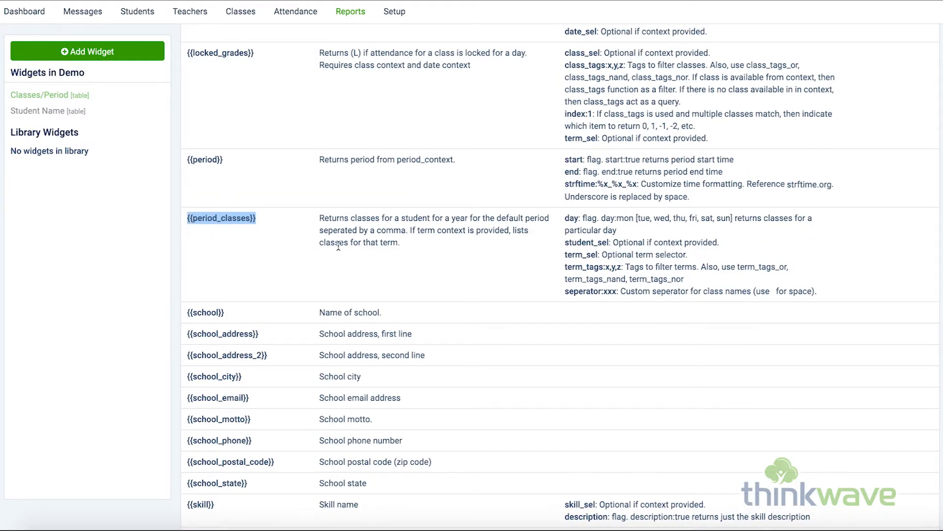
pyautogui.scroll(15, 338, 246)
pyautogui.scroll(20, 338, 246)
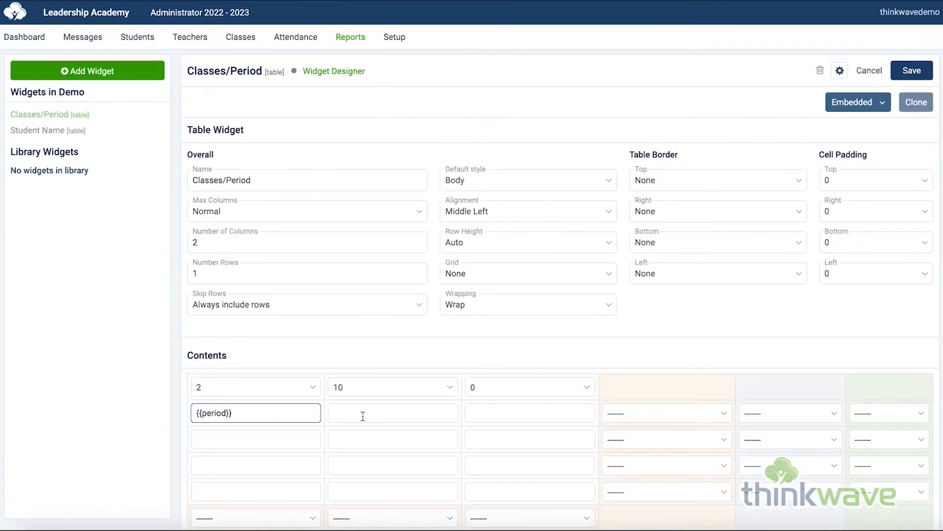
pyautogui.click(363, 411)
pyautogui.hotkey('ctrl', 'v')
pyautogui.click(498, 380)
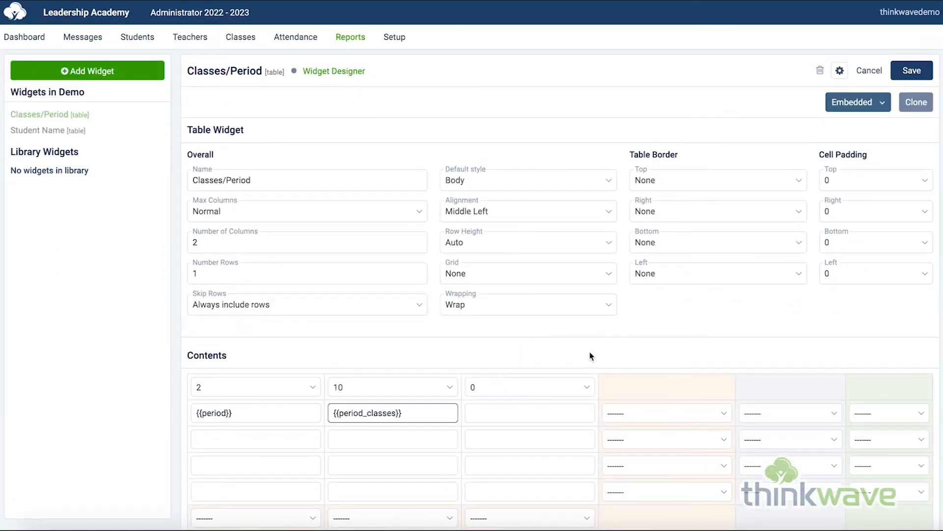
pyautogui.click(914, 71)
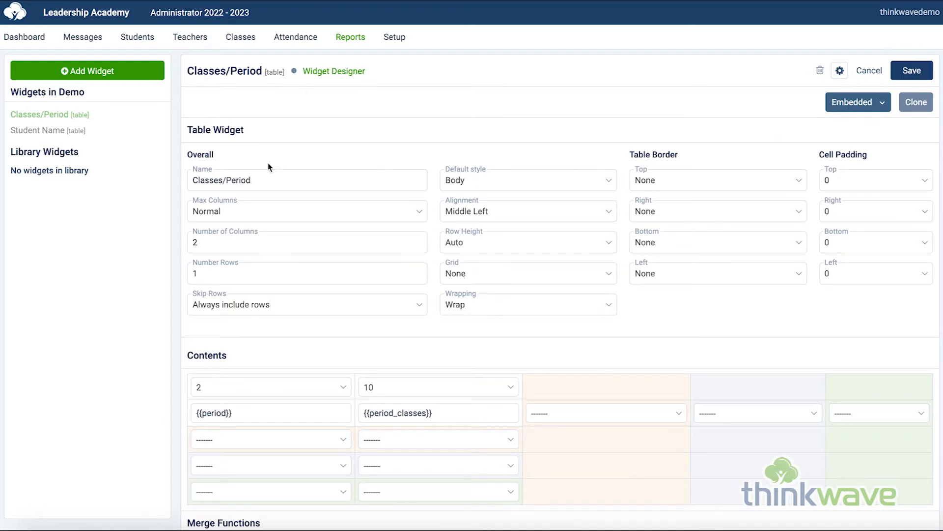
# Add a widget named Period Cycler of type Period cycler (each period) to the Demo report
pyautogui.click(88, 70)
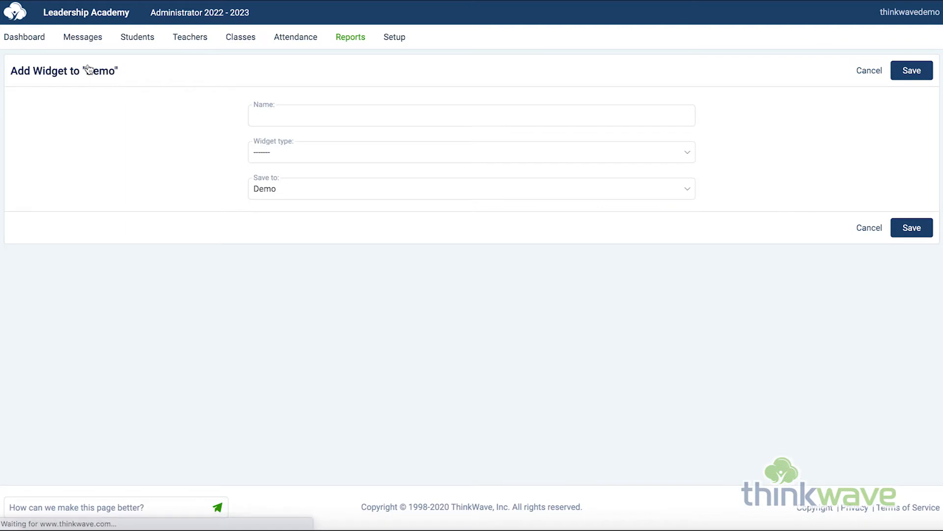
pyautogui.click(277, 118)
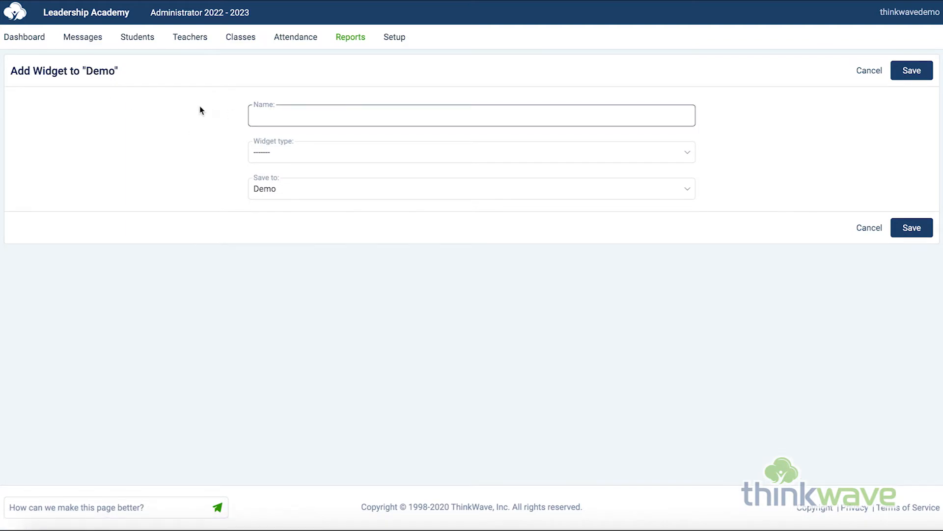
pyautogui.write('Peroi')
pyautogui.press('BackSpace')
pyautogui.press('BackSpace')
pyautogui.write('riod Cycler')
pyautogui.click(324, 156)
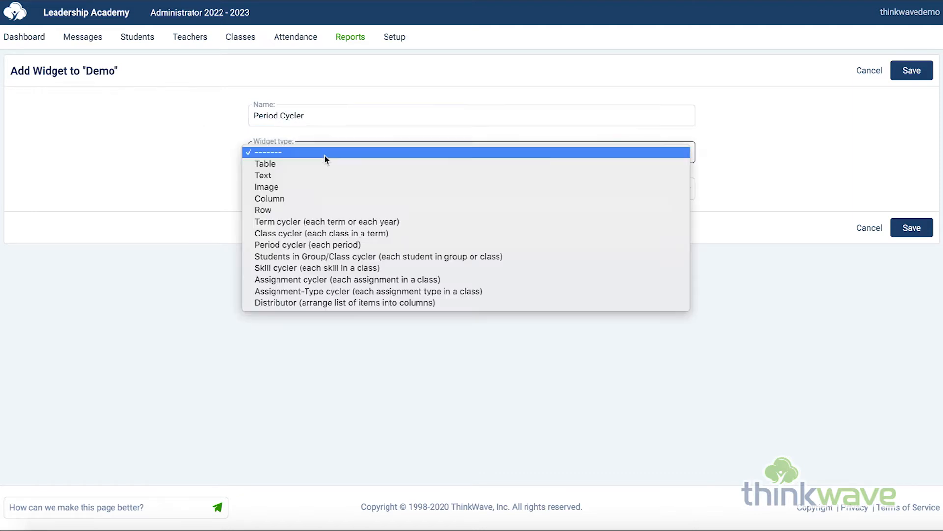
pyautogui.click(354, 244)
pyautogui.click(910, 74)
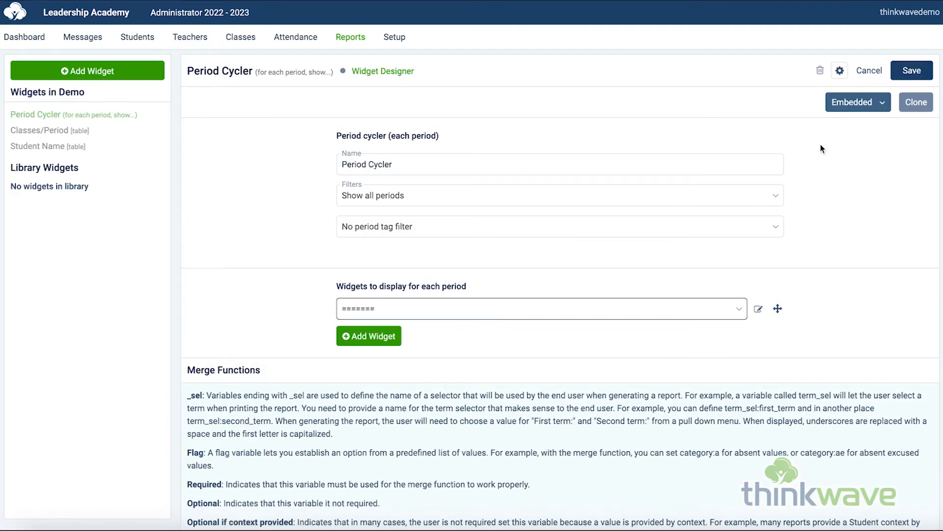
# Keep Show all periods and No period tag filter, set Classes/Period [table] as the widget displayed for each period, and save
pyautogui.click(737, 199)
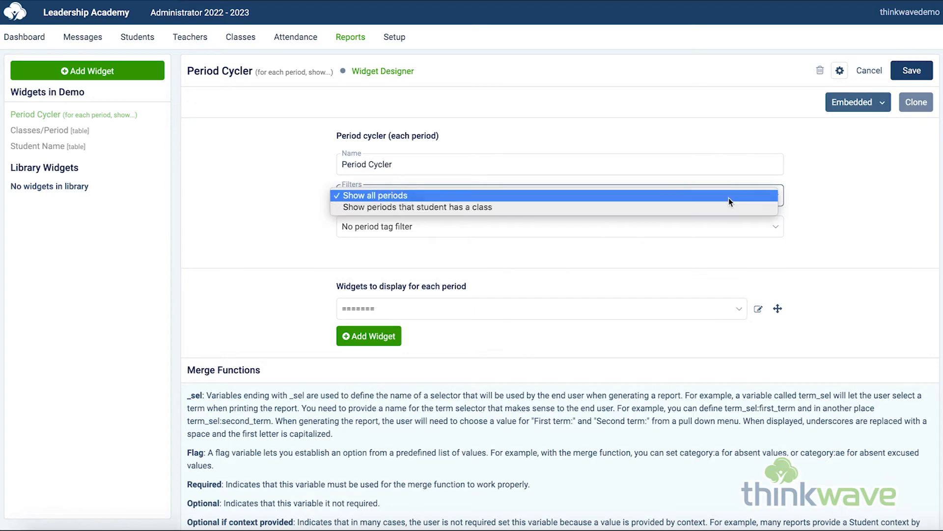
pyautogui.click(728, 197)
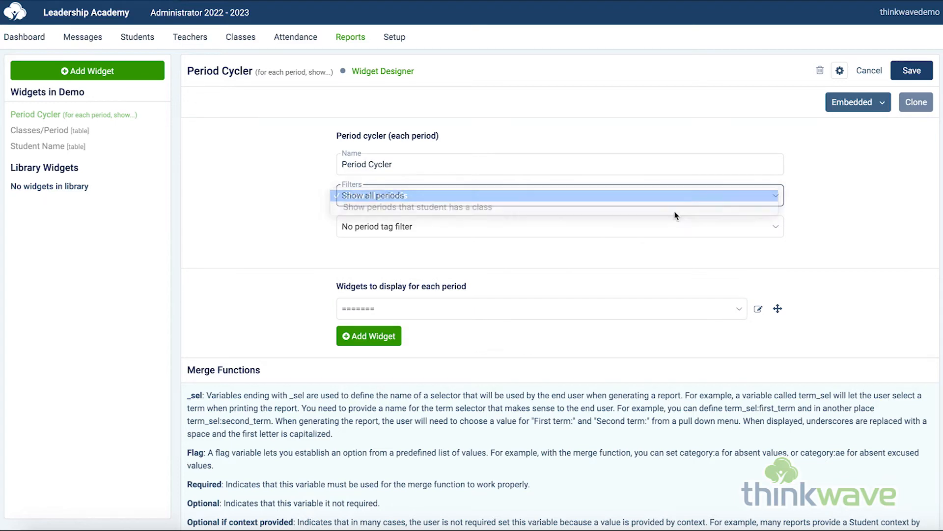
pyautogui.click(679, 226)
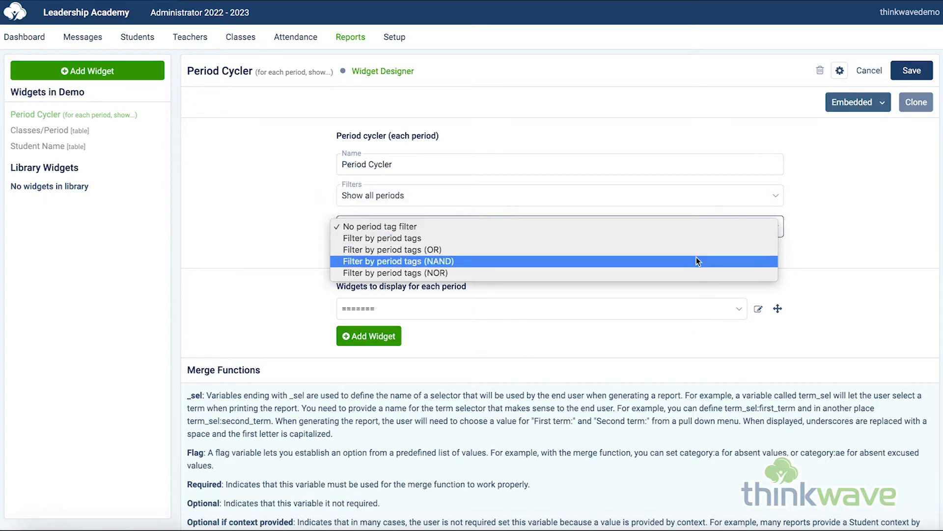
pyautogui.click(692, 227)
pyautogui.click(680, 308)
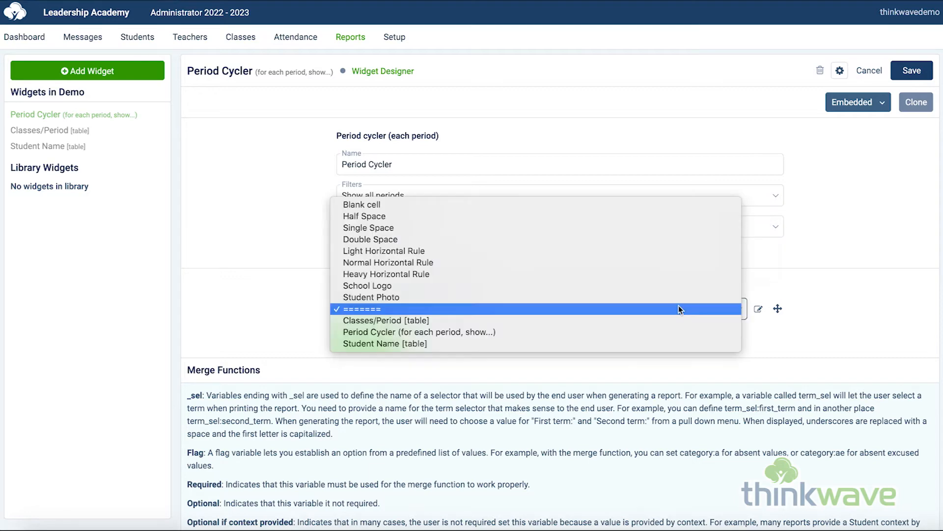
pyautogui.click(672, 321)
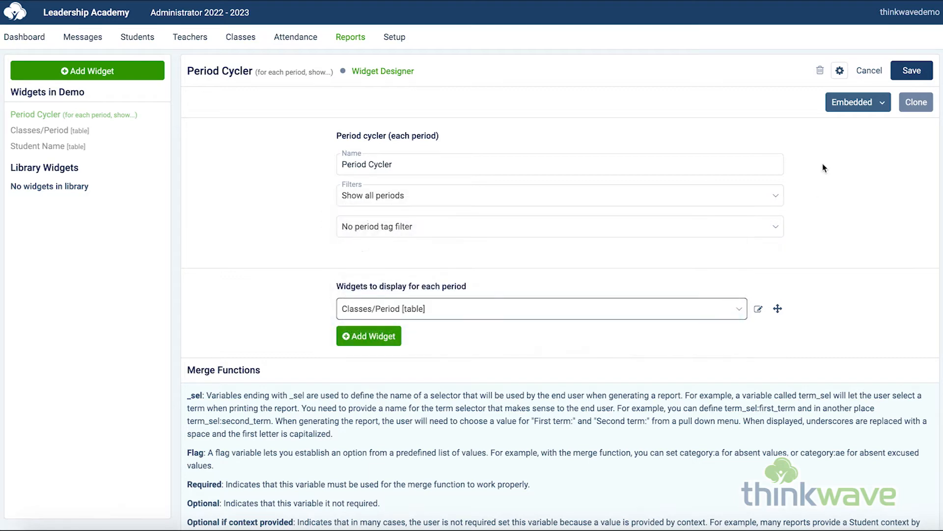
pyautogui.click(900, 74)
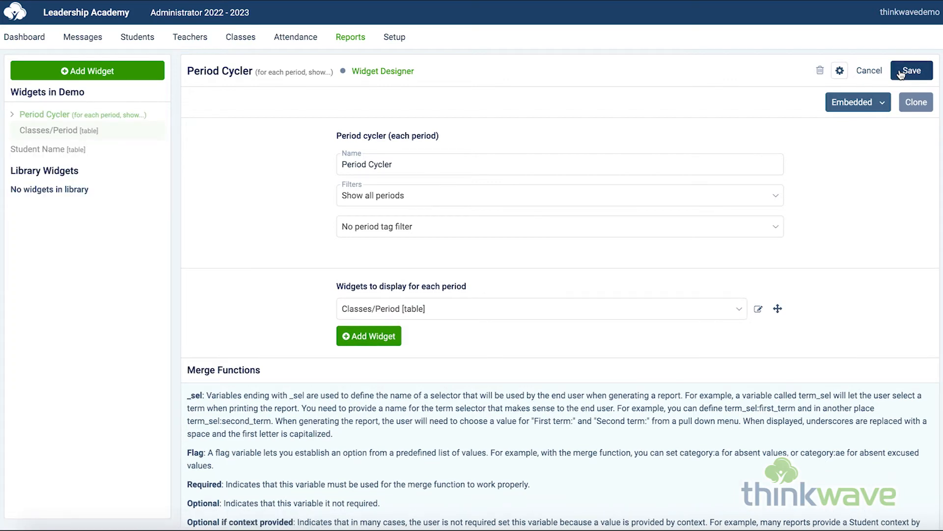
# Add a widget named Term Cycler of type Term cycler (each term or each year) to the Demo report
pyautogui.click(105, 74)
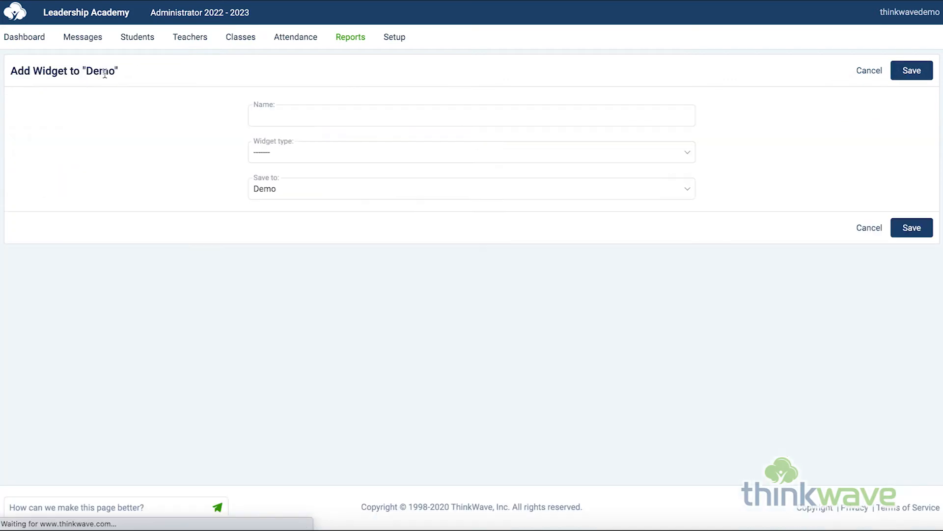
pyautogui.click(257, 115)
pyautogui.write('T')
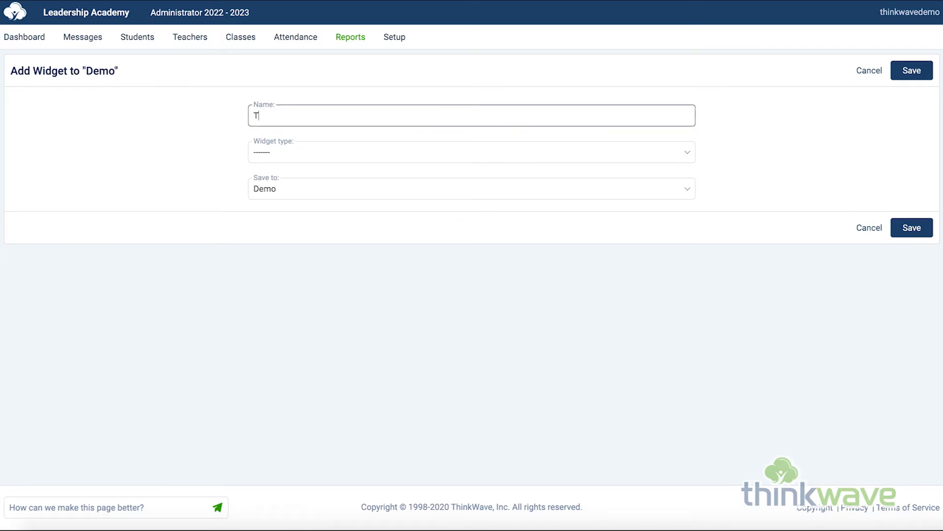
pyautogui.write('erm Cycler')
pyautogui.click(293, 151)
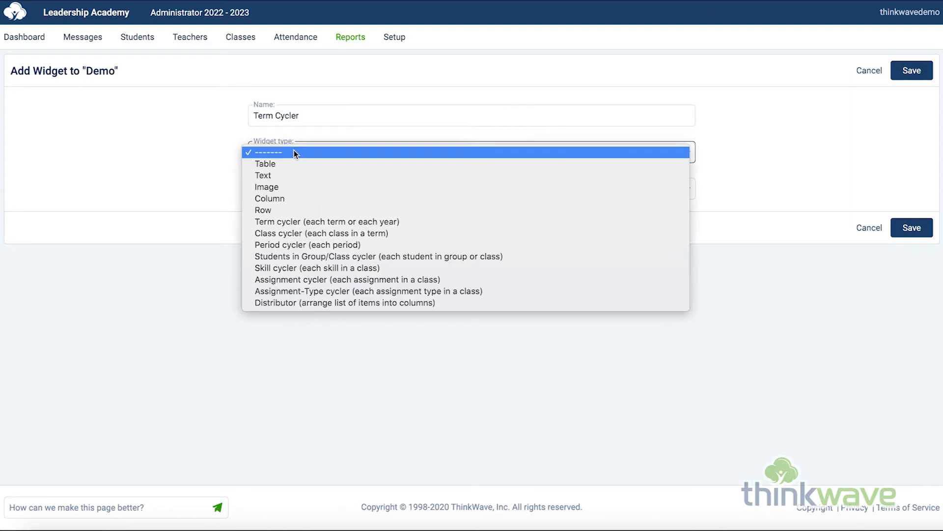
pyautogui.click(359, 222)
pyautogui.click(909, 76)
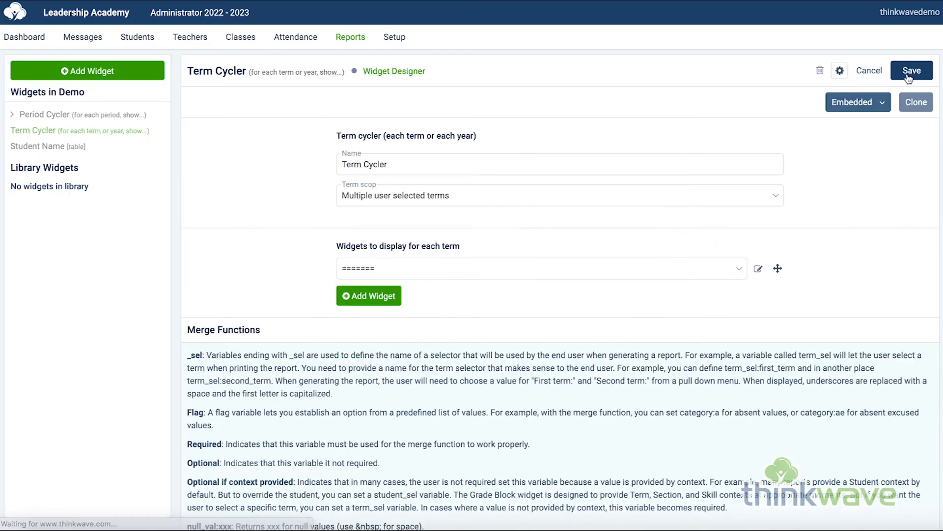
# Set Student Name [table] followed by Period Cycler as the widgets displayed for each term, and save the Term Cycler
pyautogui.click(667, 272)
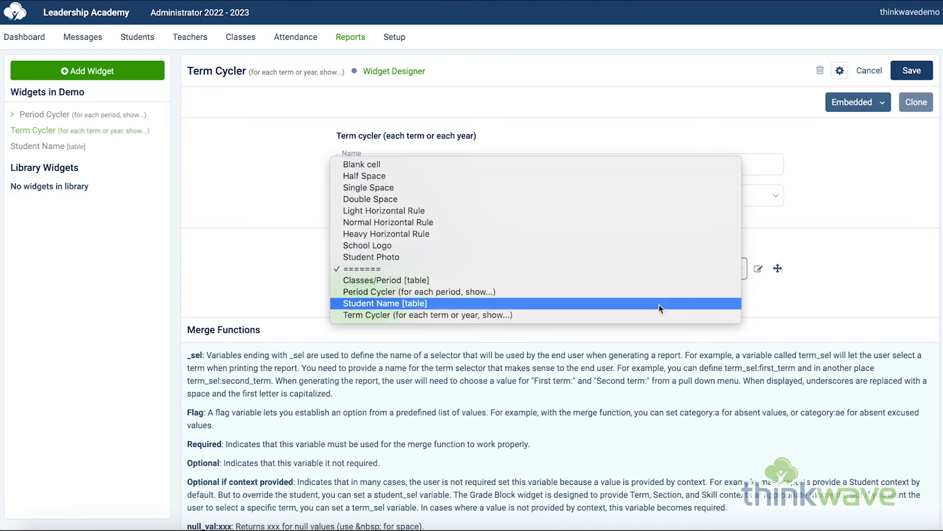
pyautogui.click(659, 304)
pyautogui.click(376, 295)
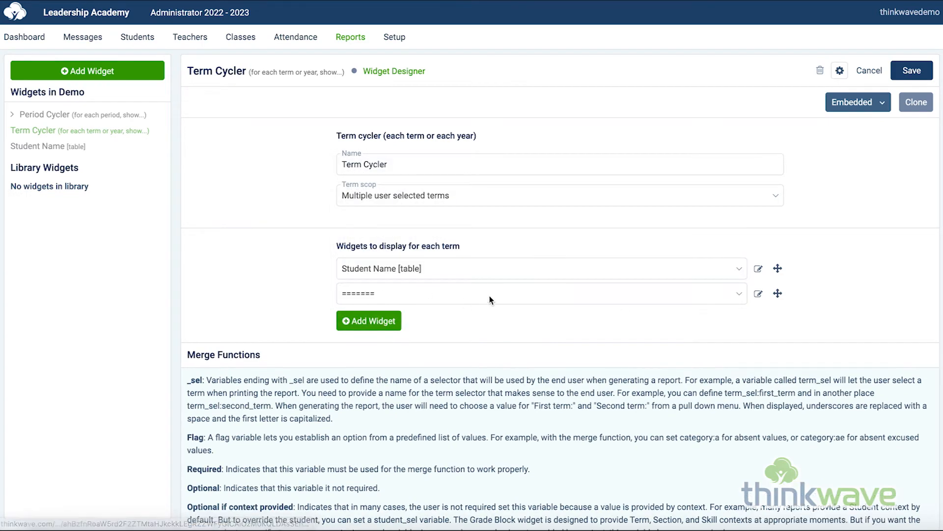
pyautogui.click(487, 295)
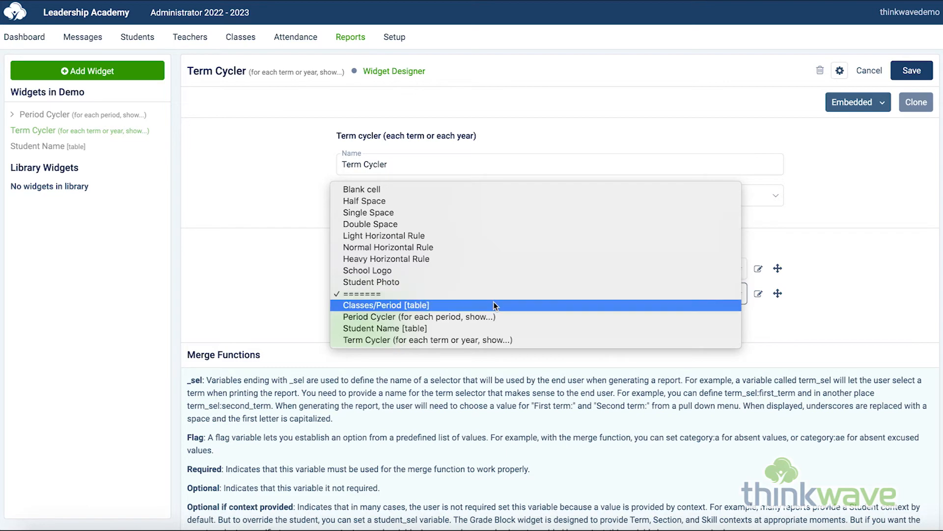
pyautogui.click(493, 316)
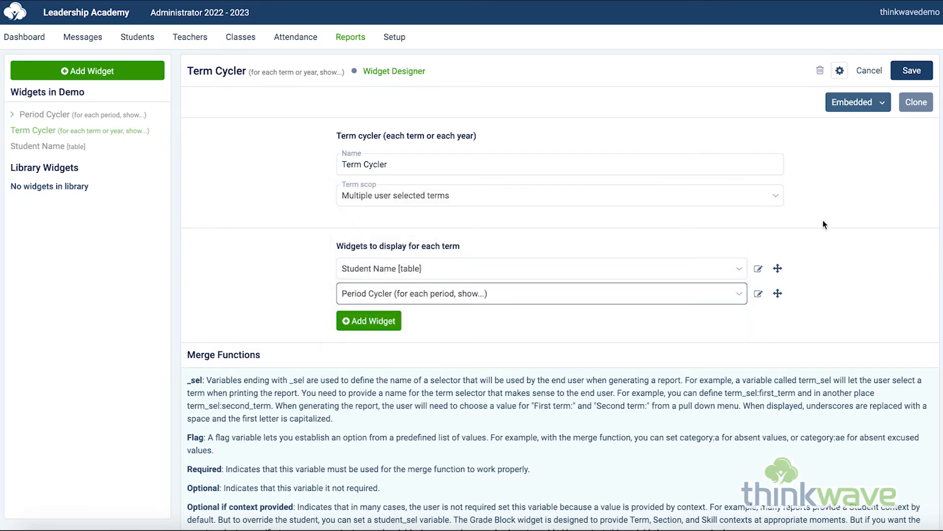
pyautogui.click(912, 72)
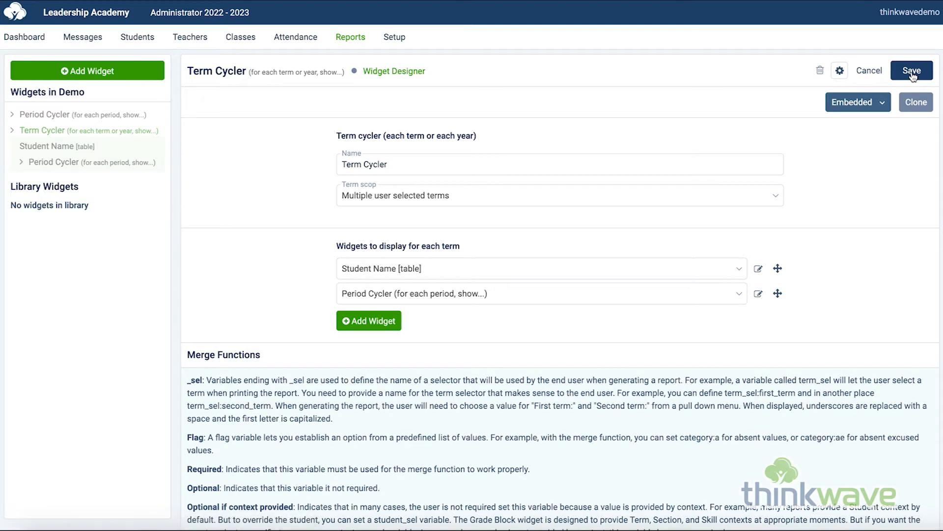
# In the Demo report's layout, put the Term Cycler widget into the row's single full-width cell
pyautogui.click(391, 74)
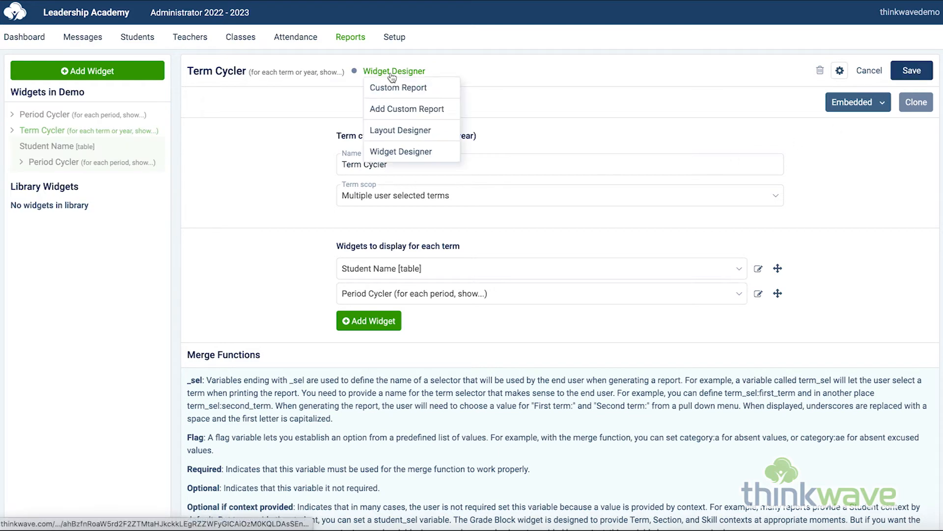
pyautogui.click(396, 130)
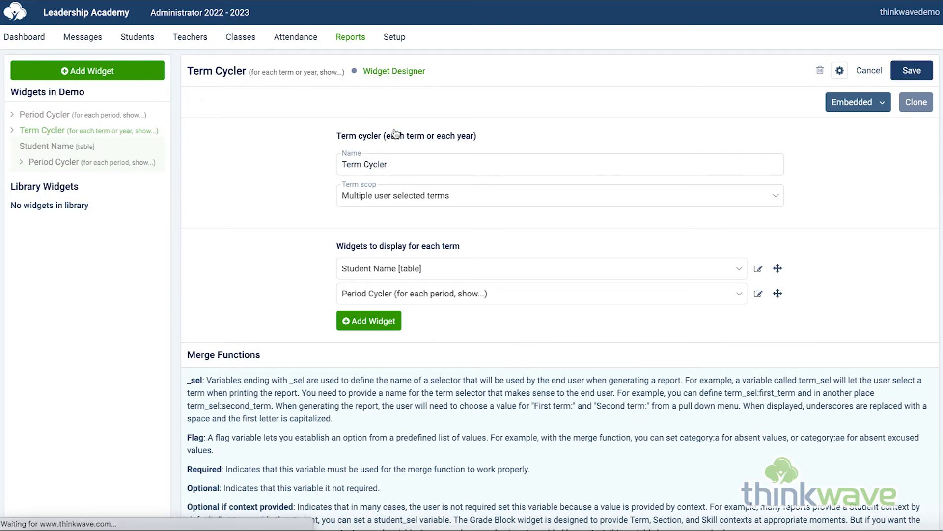
pyautogui.click(305, 331)
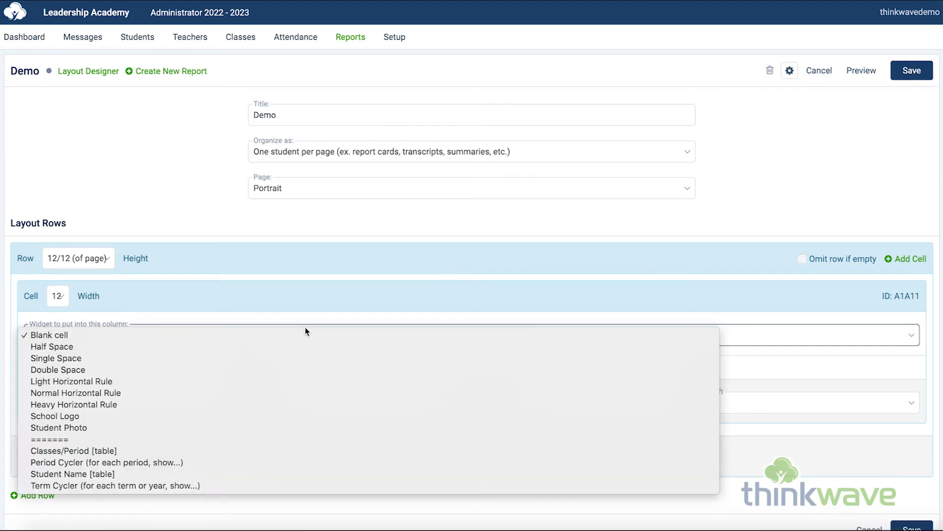
pyautogui.click(299, 486)
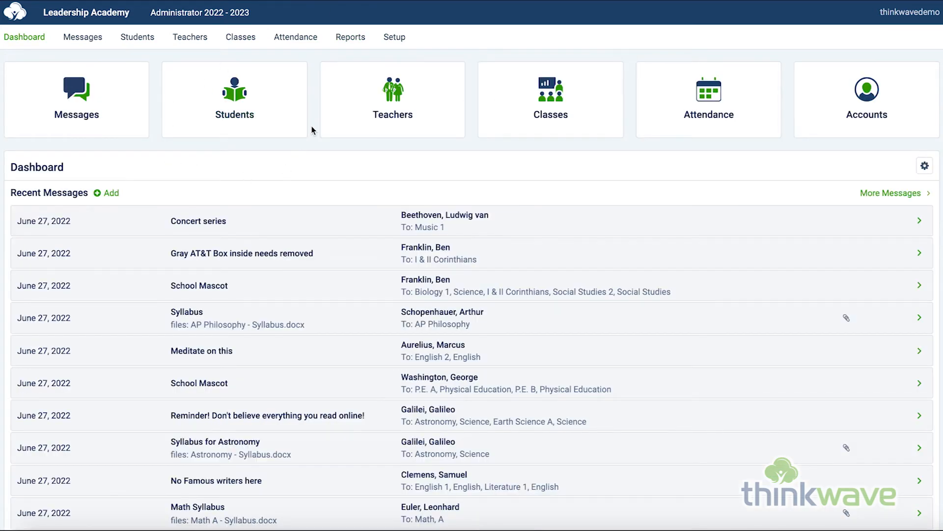
# Generate the Demo custom report for the first listed student with the 1st Sem term selected
pyautogui.click(351, 38)
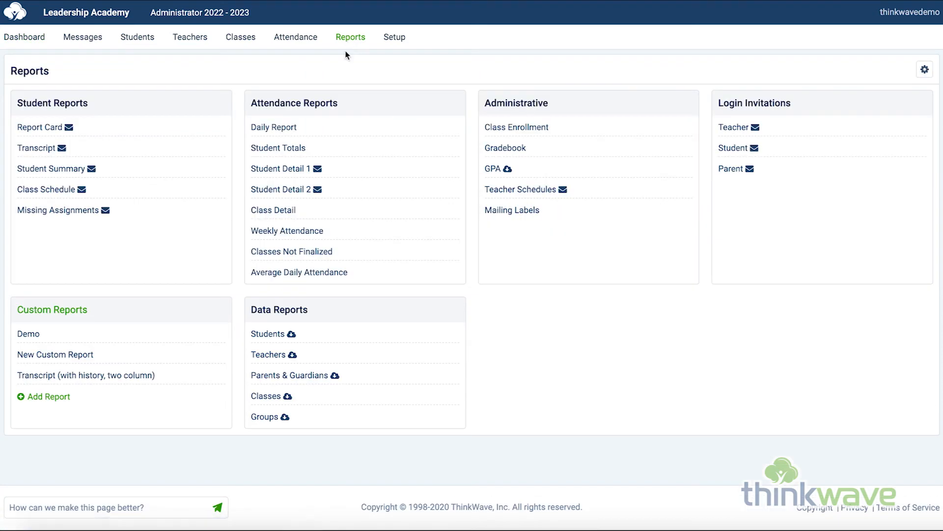
pyautogui.click(28, 334)
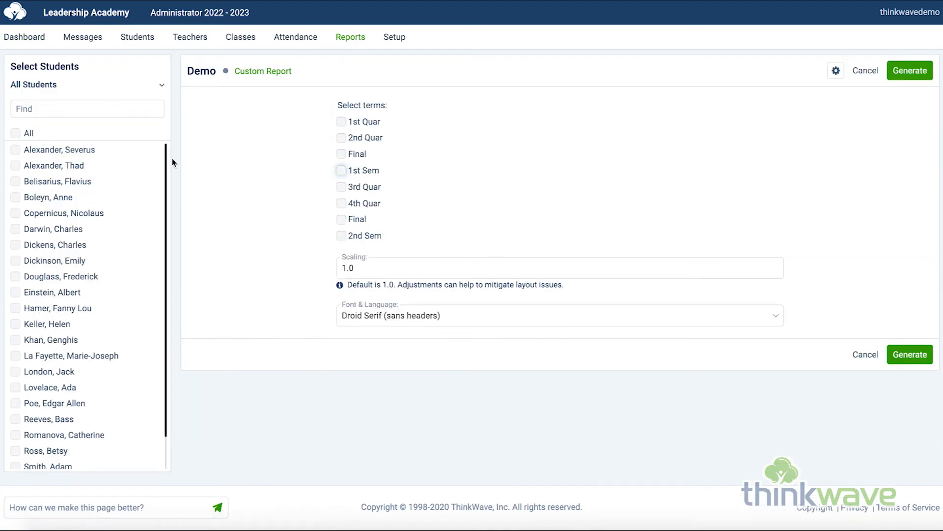
pyautogui.click(341, 171)
pyautogui.click(79, 153)
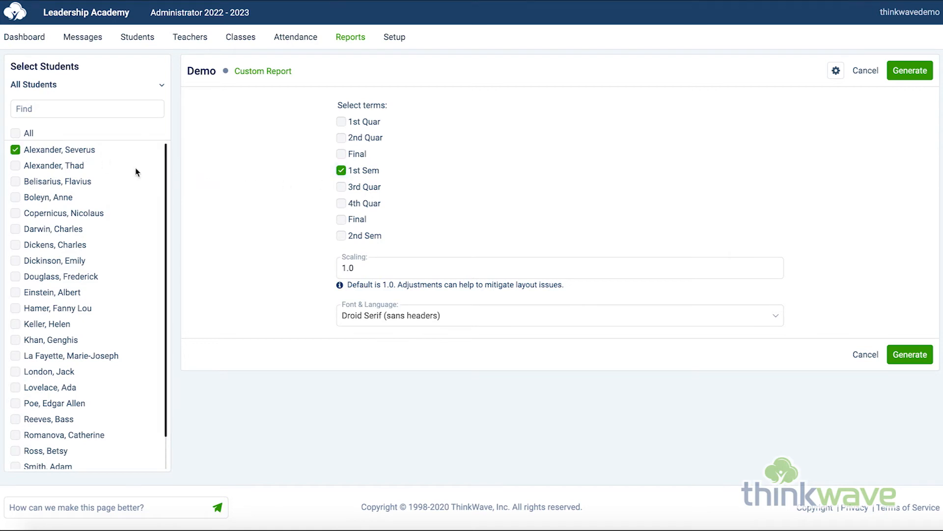
pyautogui.click(907, 73)
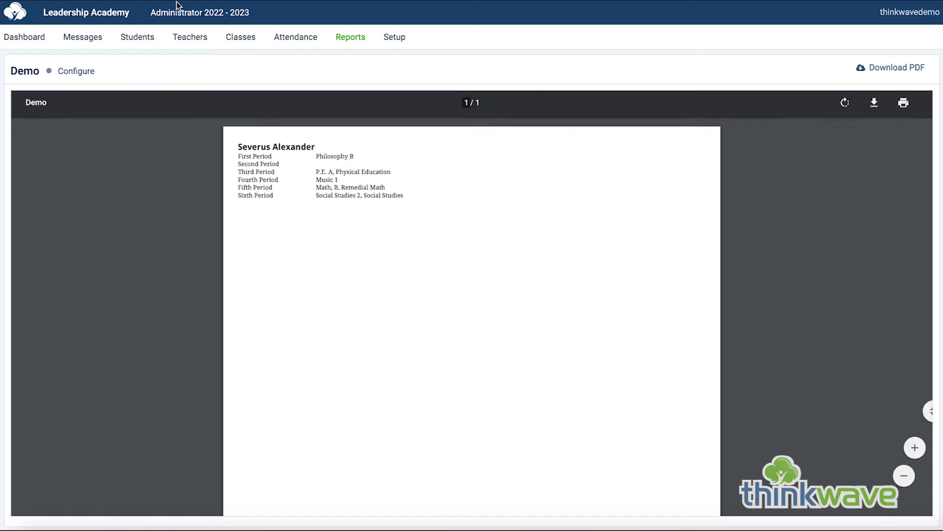
# Open the Classes/Period table nested in the Period Cycler of the Demo report, set its number of columns to 3, and save
pyautogui.click(76, 71)
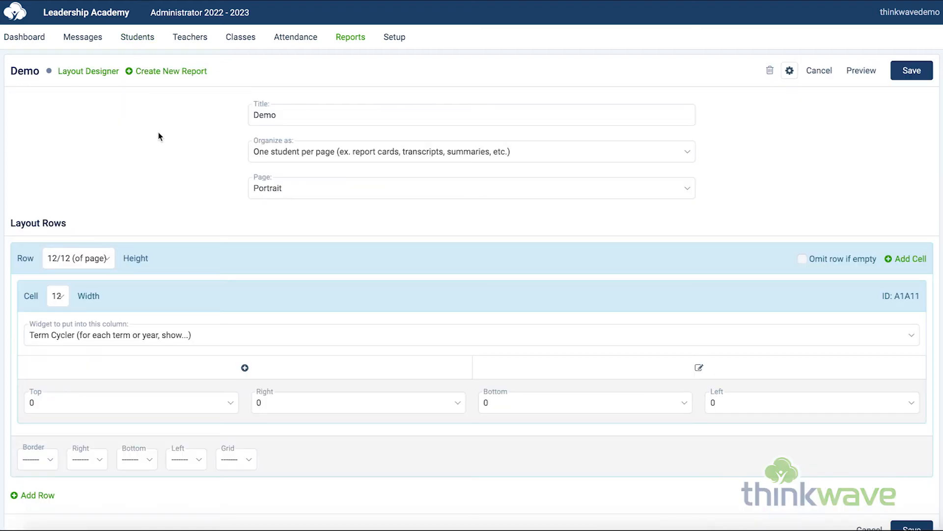
pyautogui.moveTo(92, 72)
pyautogui.click(100, 109)
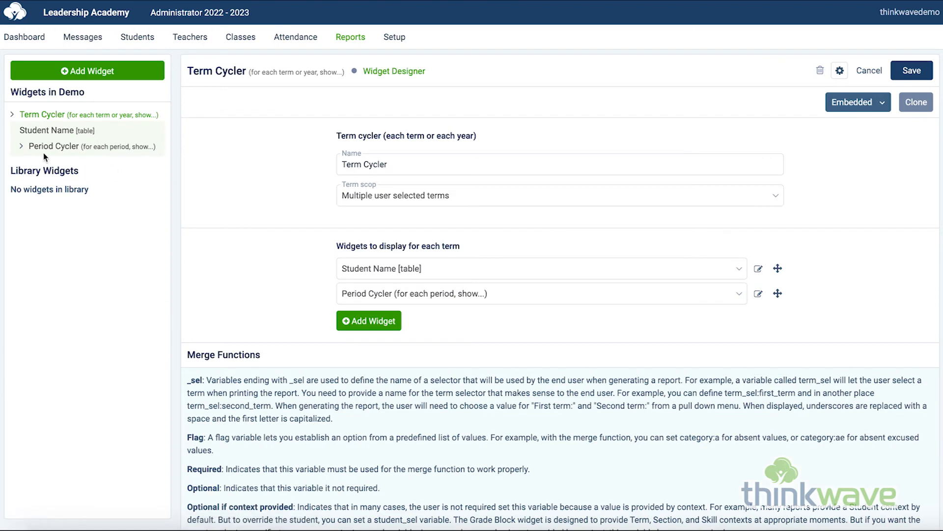
pyautogui.click(23, 147)
pyautogui.click(28, 160)
pyautogui.moveTo(235, 244); pyautogui.dragTo(176, 245)
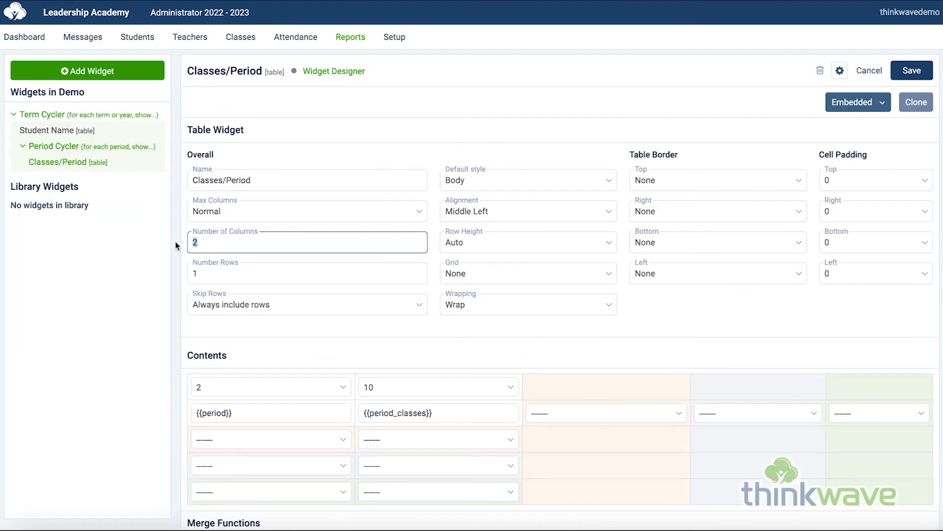
pyautogui.write('3')
pyautogui.click(915, 73)
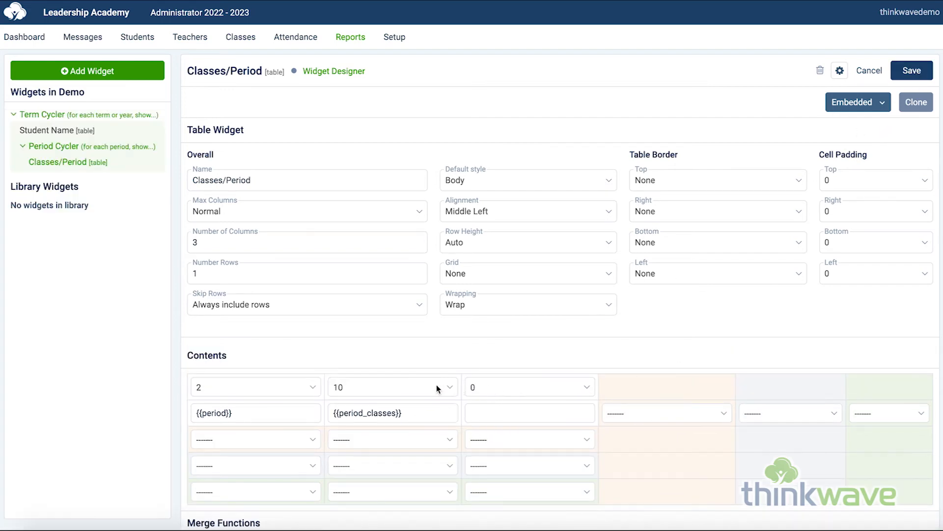
# Set the width of the Classes/Period table's second column to 2 and its third column to 8
pyautogui.click(439, 389)
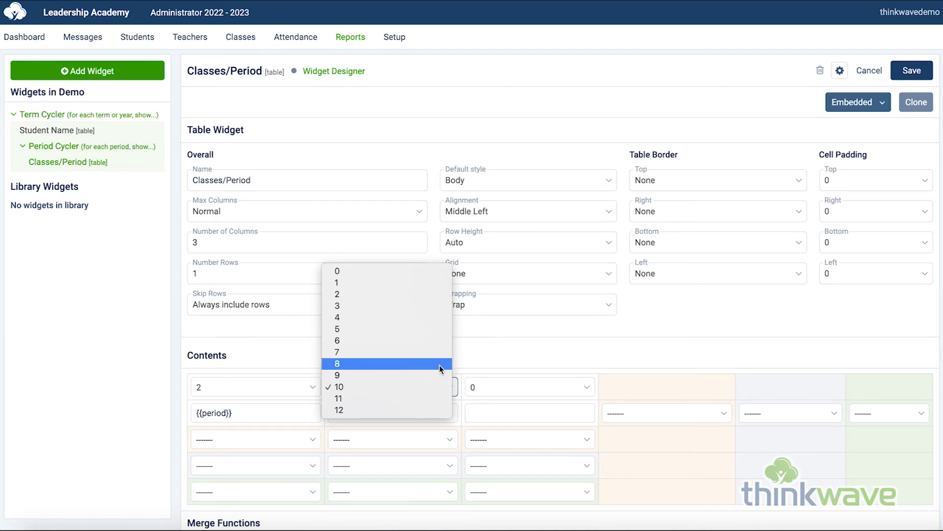
pyautogui.click(430, 294)
pyautogui.click(521, 384)
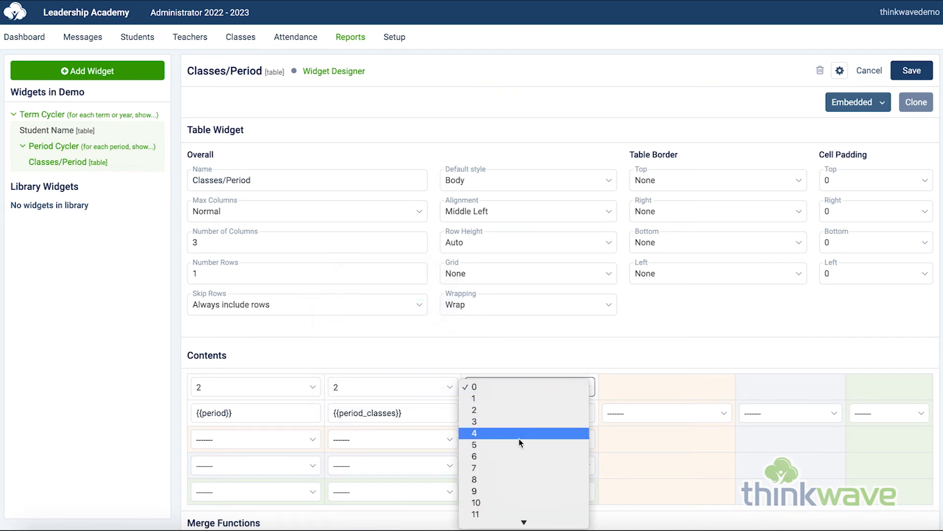
pyautogui.click(517, 479)
# Move {{period_classes}} from the second column's content cell to the third column's, leaving the second empty
pyautogui.moveTo(432, 413); pyautogui.dragTo(328, 416)
pyautogui.hotkey('ctrl', 'c')
pyautogui.press('BackSpace')
pyautogui.click(494, 415)
pyautogui.hotkey('ctrl', 'v')
pyautogui.click(633, 381)
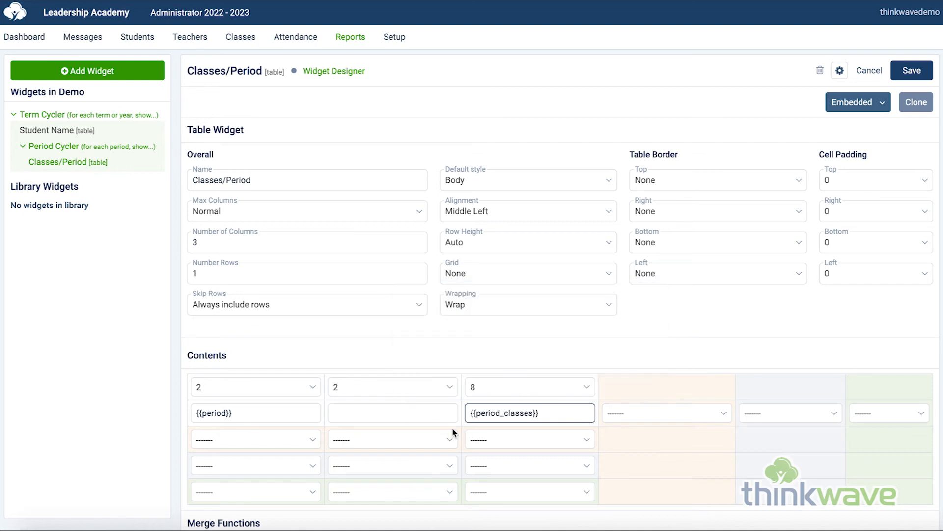
# Find the {{period}} entry with its start and end flags in the Merge Functions reference and copy the variable
pyautogui.scroll(-15, 457, 428)
pyautogui.scroll(-20, 278, 428)
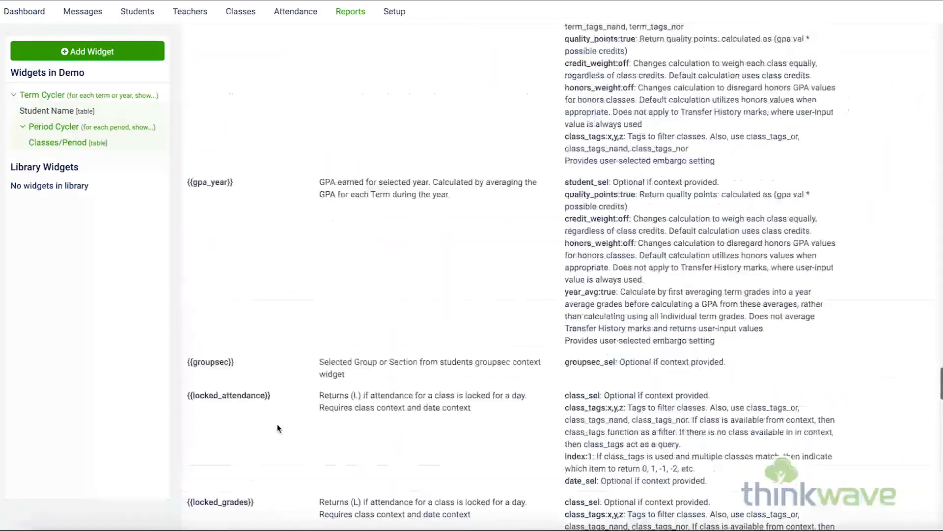
pyautogui.scroll(5, 291, 383)
pyautogui.scroll(-3, 246, 185)
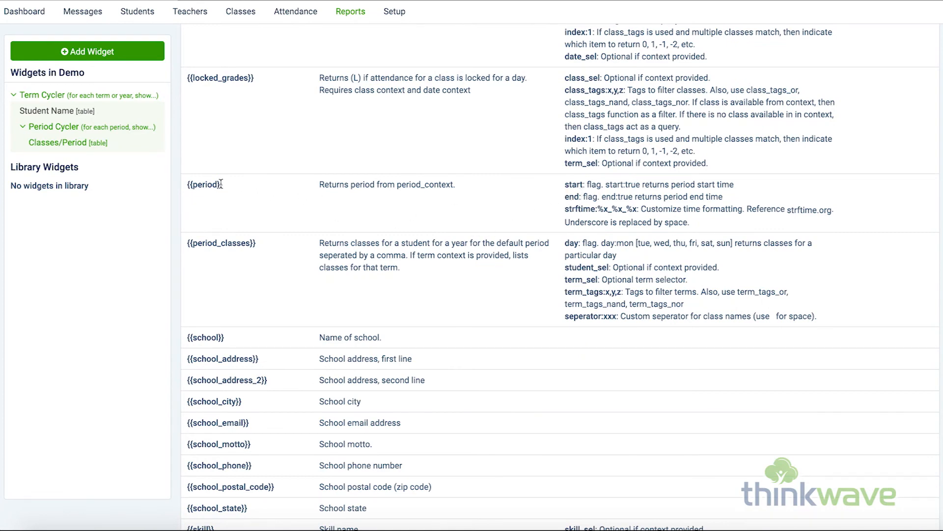
pyautogui.moveTo(226, 185); pyautogui.dragTo(187, 185)
pyautogui.hotkey('ctrl', 'c')
pyautogui.scroll(10, 275, 198)
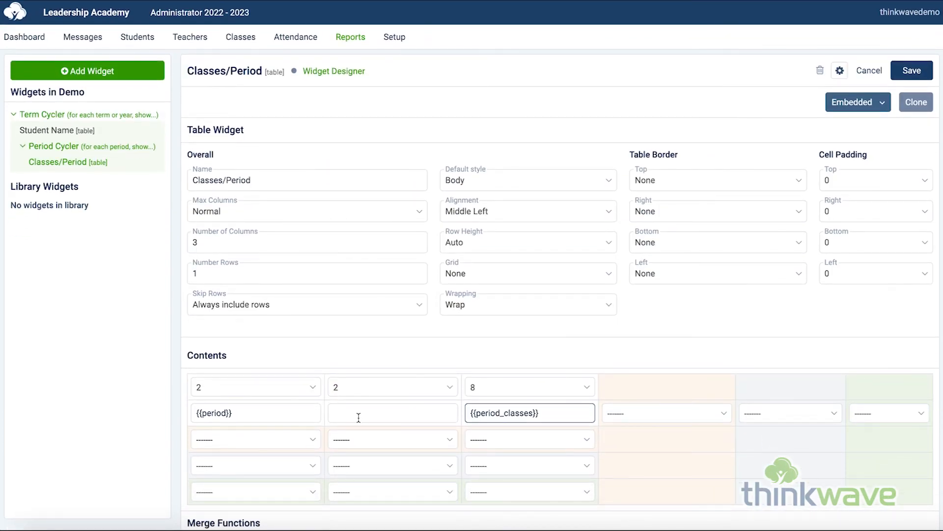
# Set the second column's content to {{period|start:true}}-{{period|end:true}} and save the Classes/Period table
pyautogui.click(358, 417)
pyautogui.hotkey('ctrl', 'v')
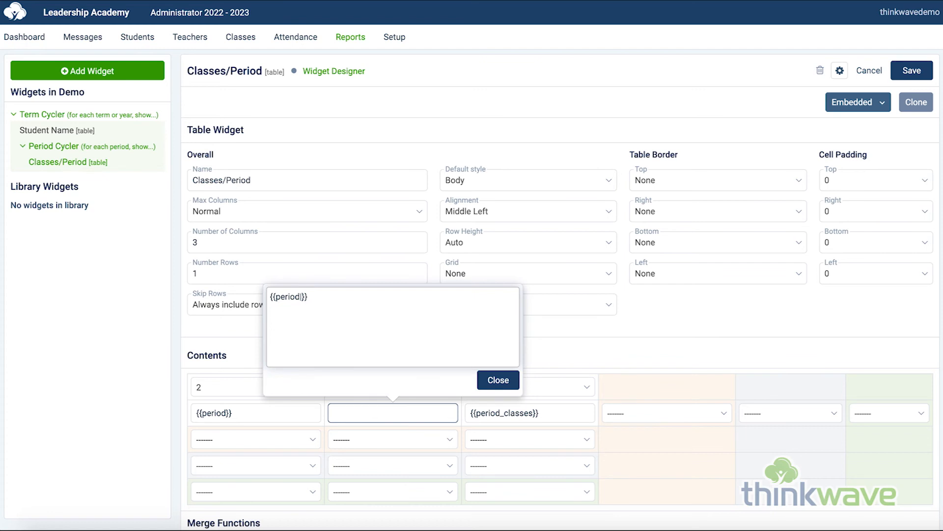
pyautogui.write('start:true}}-')
pyautogui.hotkey('ctrl', 'v')
pyautogui.write('|')
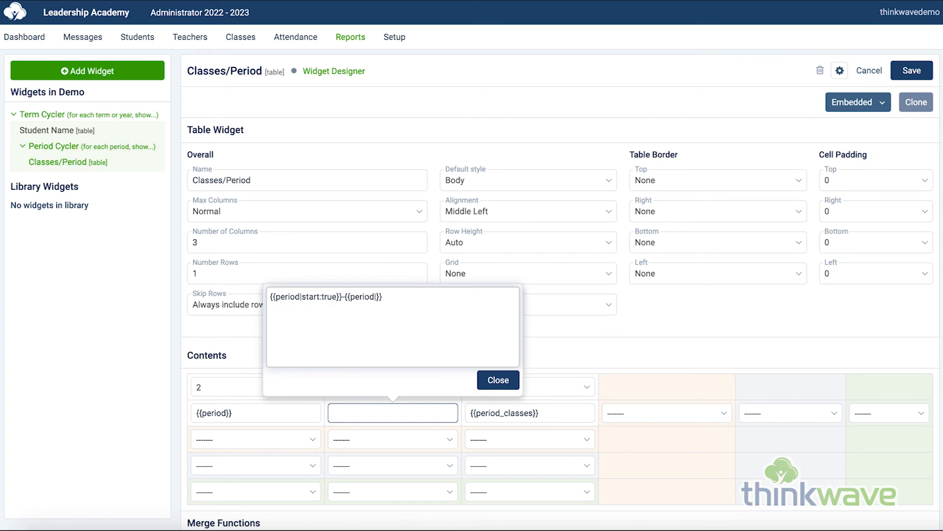
pyautogui.write('end:true')
pyautogui.click(489, 378)
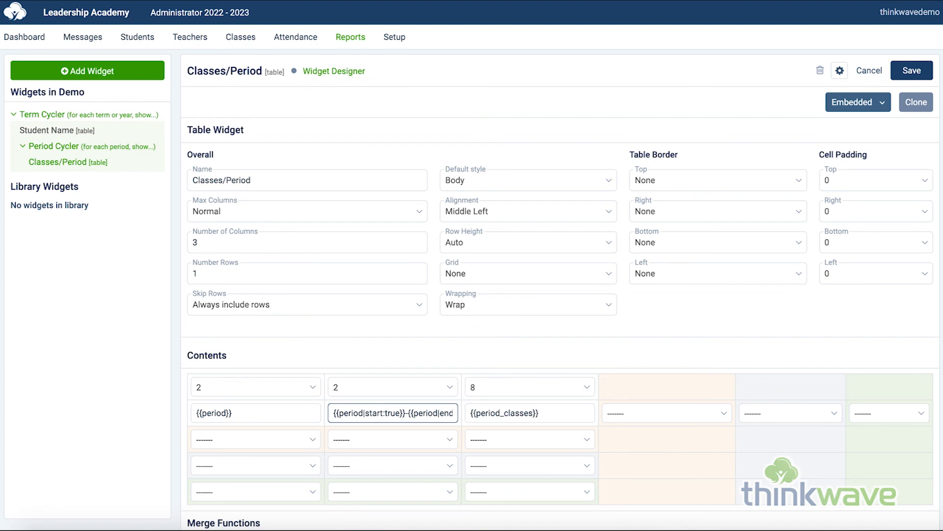
pyautogui.click(926, 74)
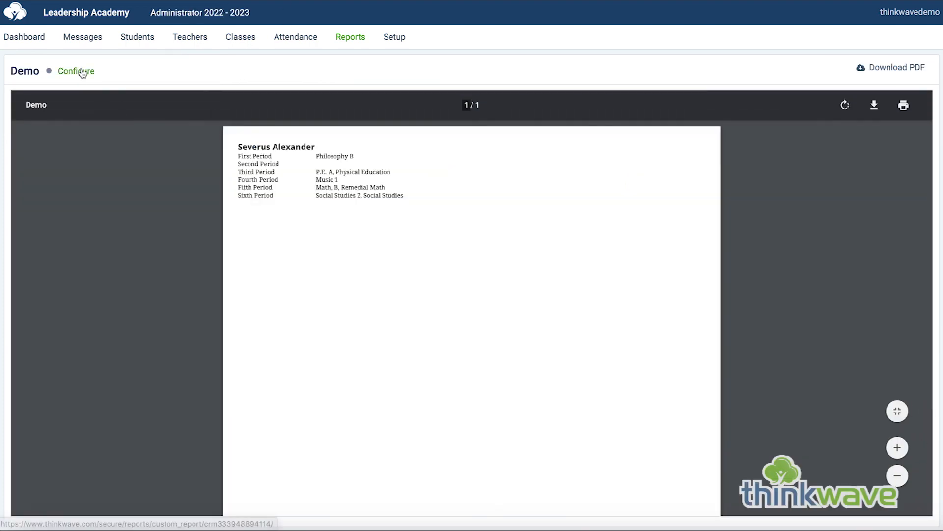
# Regenerate the Demo report for the same first listed student, keeping 1st Sem as the selected term
pyautogui.click(81, 72)
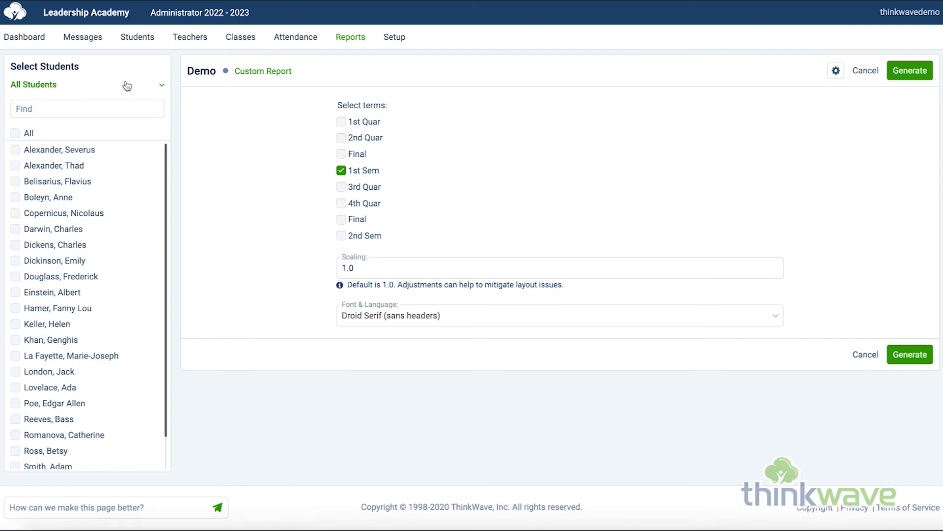
pyautogui.click(82, 151)
pyautogui.click(909, 71)
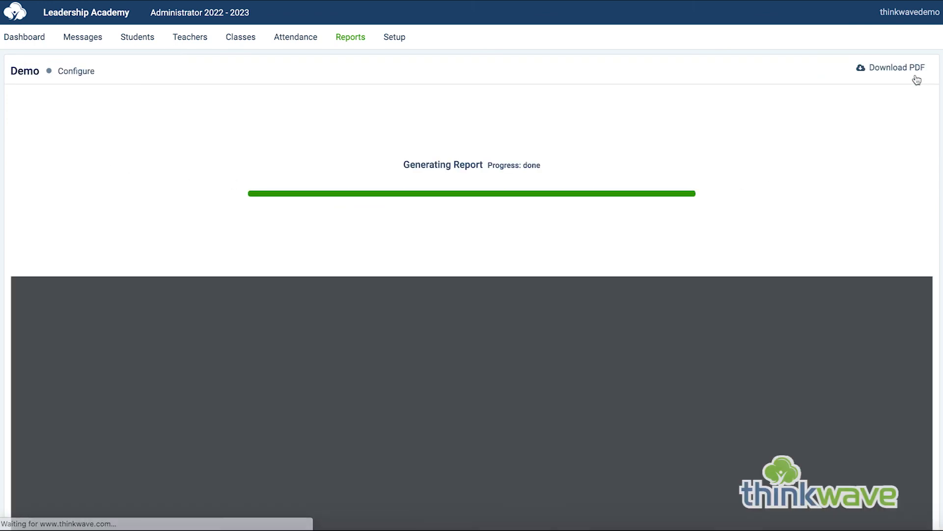